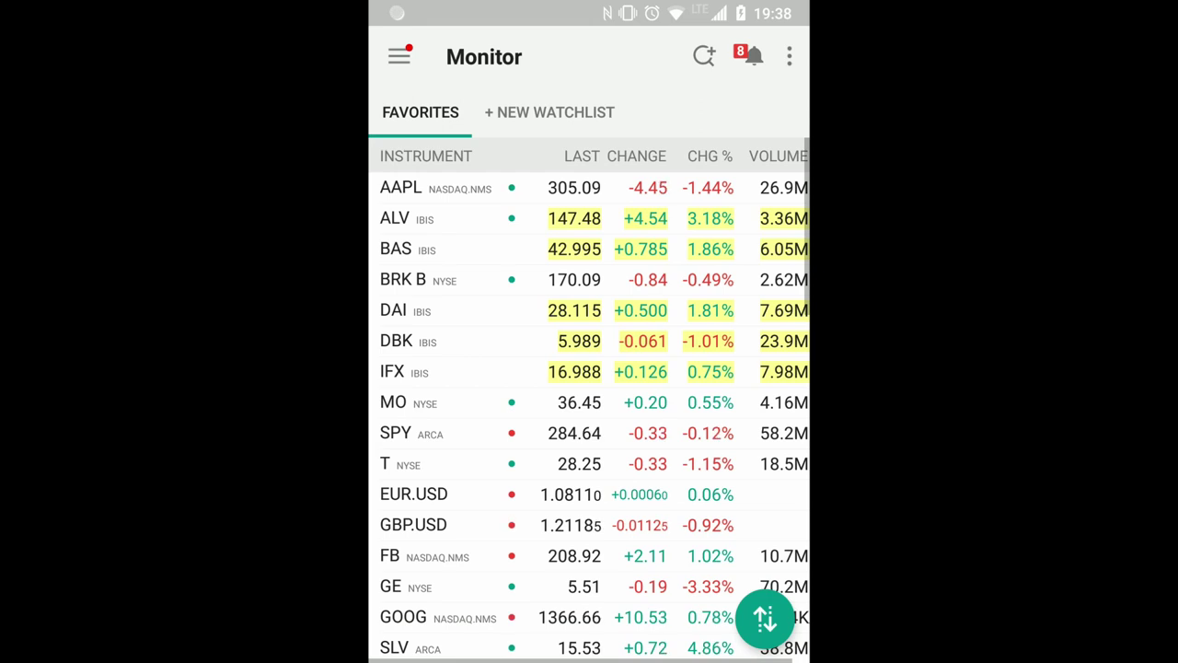
# - Open the side menu and scroll its drawer down toward Convert Currency
pyautogui.click(399, 56)
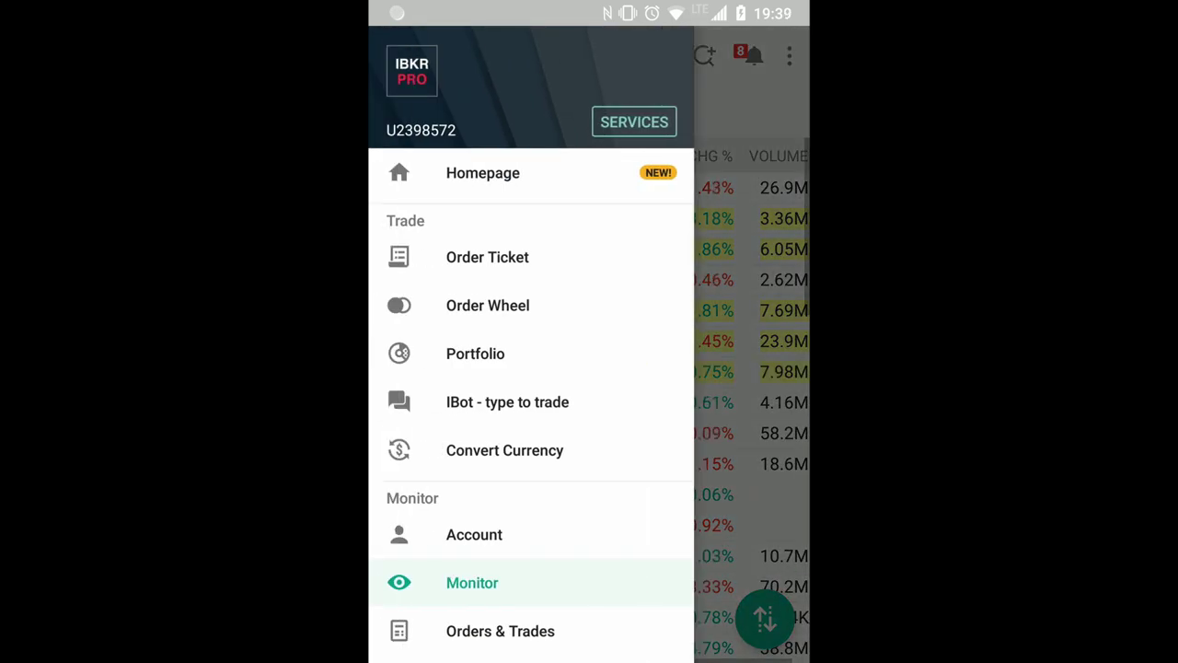
pyautogui.scroll(-3, 531, 368)
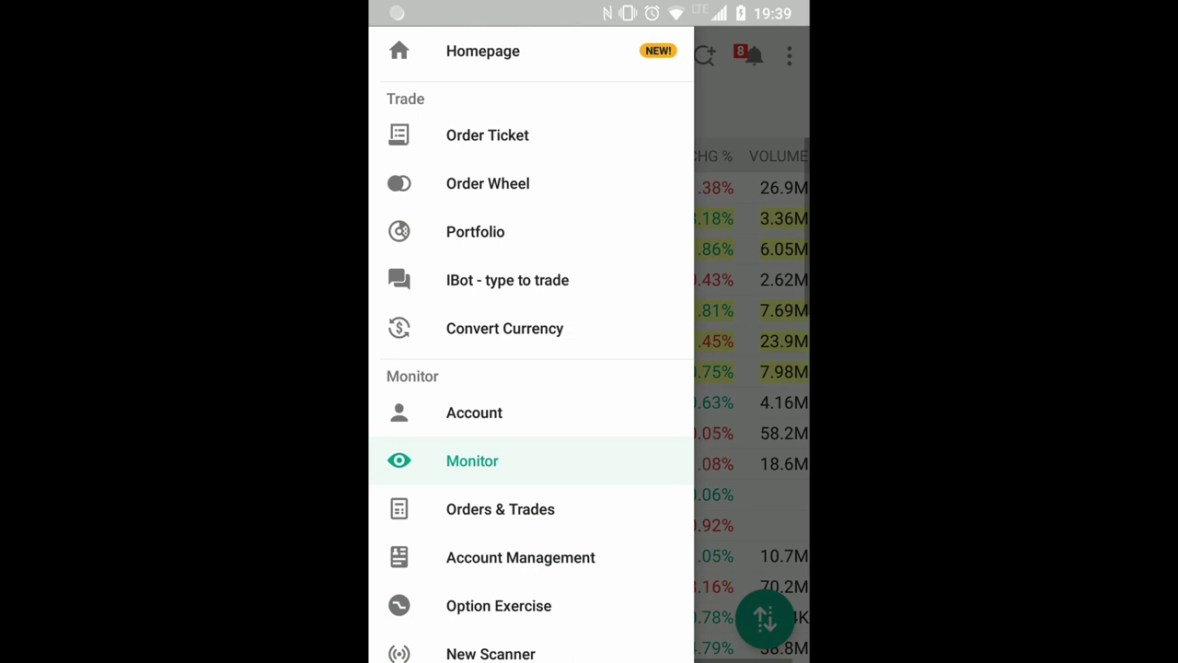
# - Convert 1000 EUR to USD (about 1,081 USD) as a preview, then return to the watchlist
pyautogui.click(505, 327)
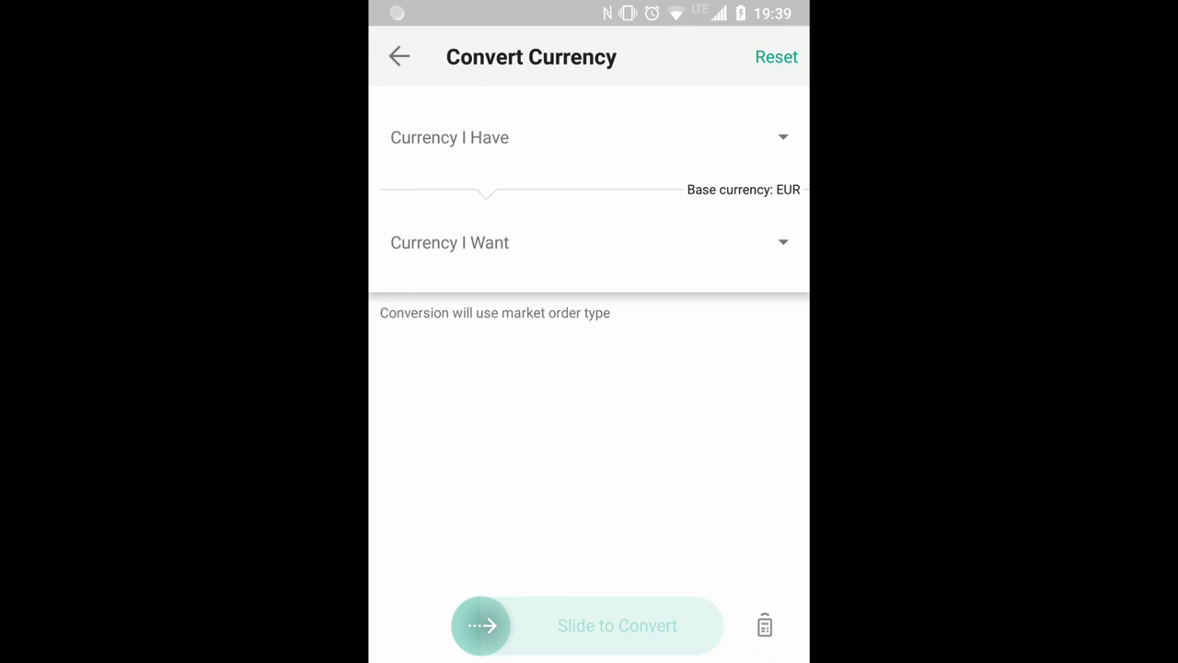
pyautogui.click(784, 137)
pyautogui.click(700, 182)
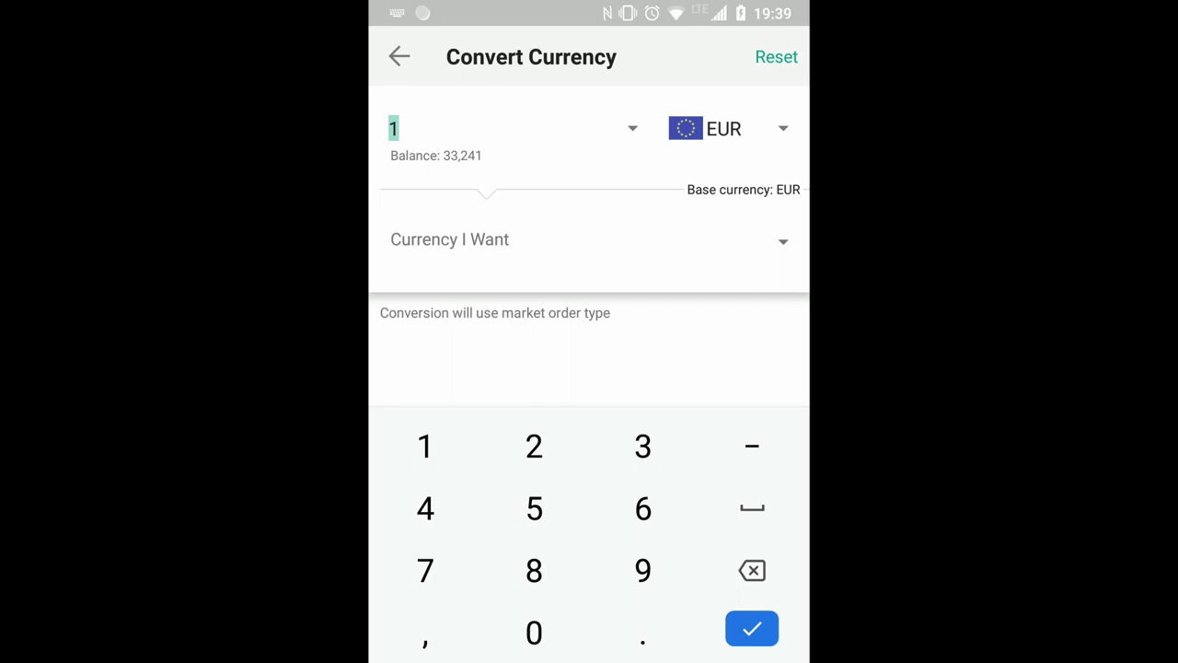
pyautogui.write('1000')
pyautogui.click(782, 240)
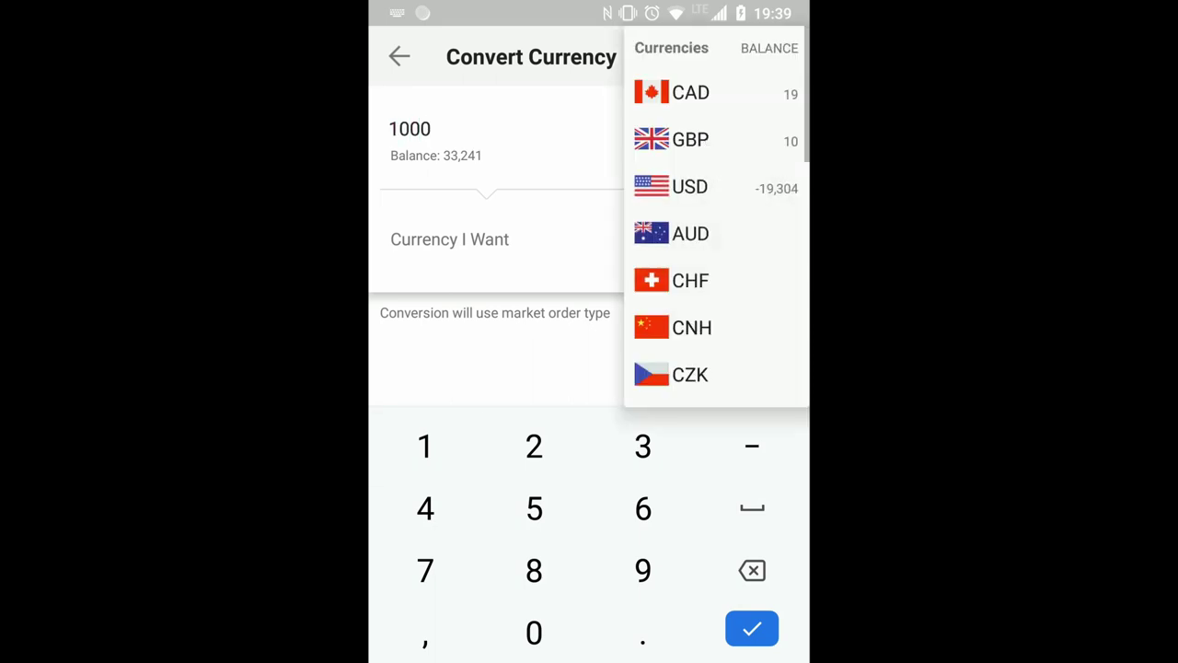
pyautogui.click(699, 187)
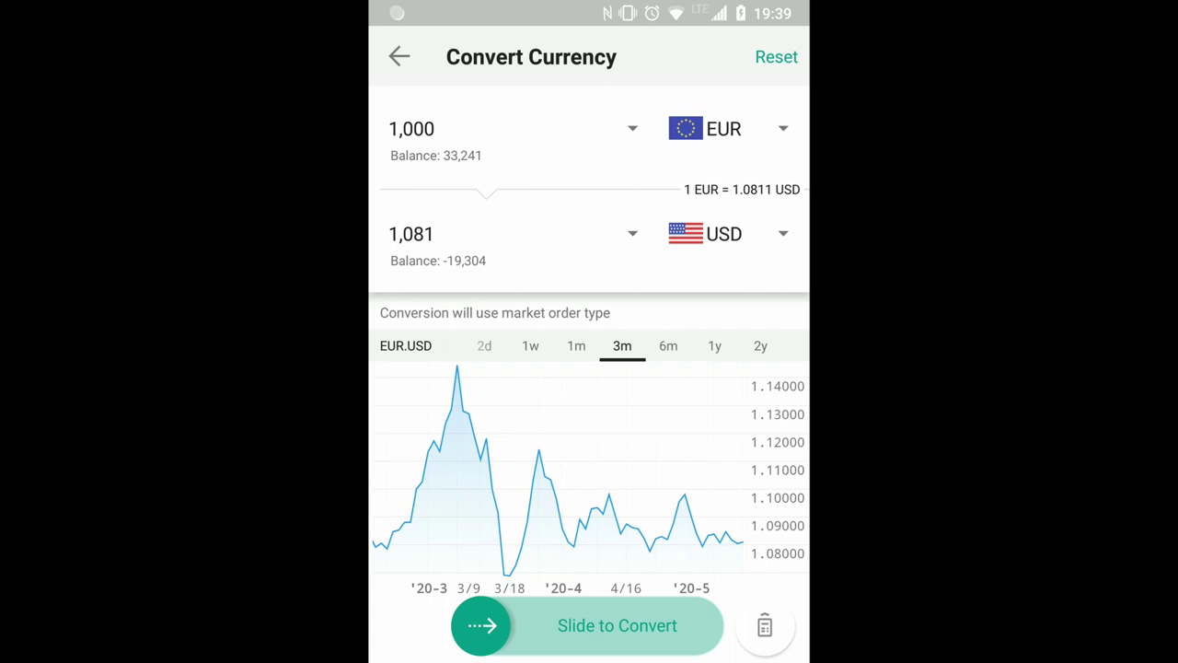
pyautogui.click(398, 56)
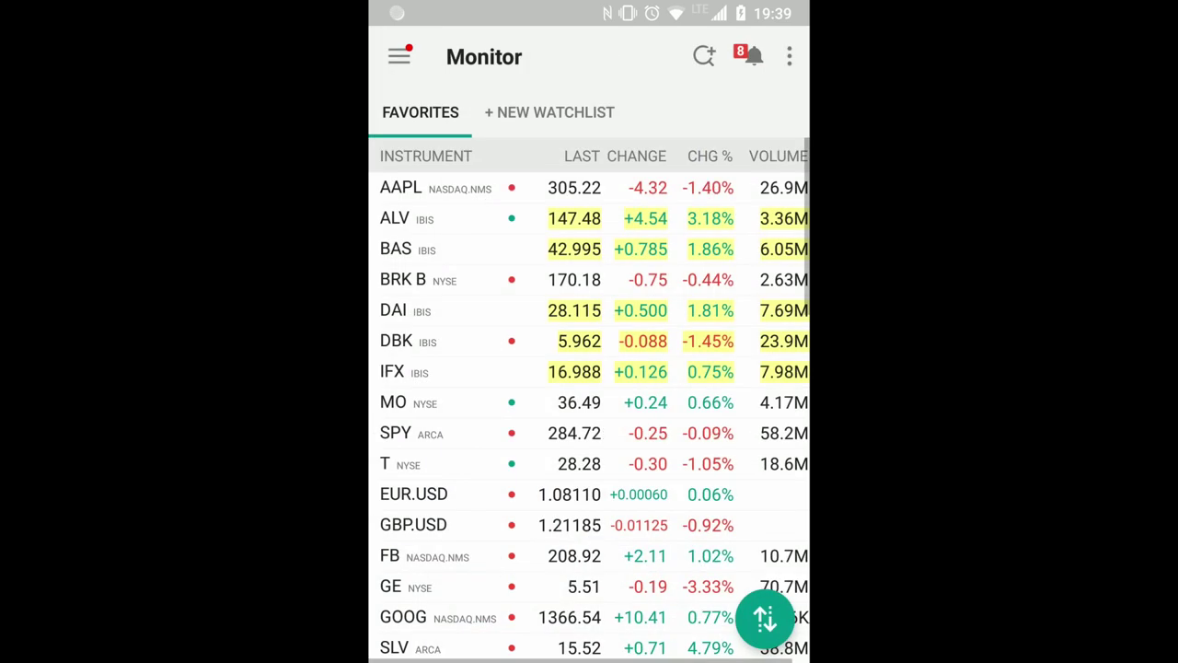
pyautogui.click(398, 57)
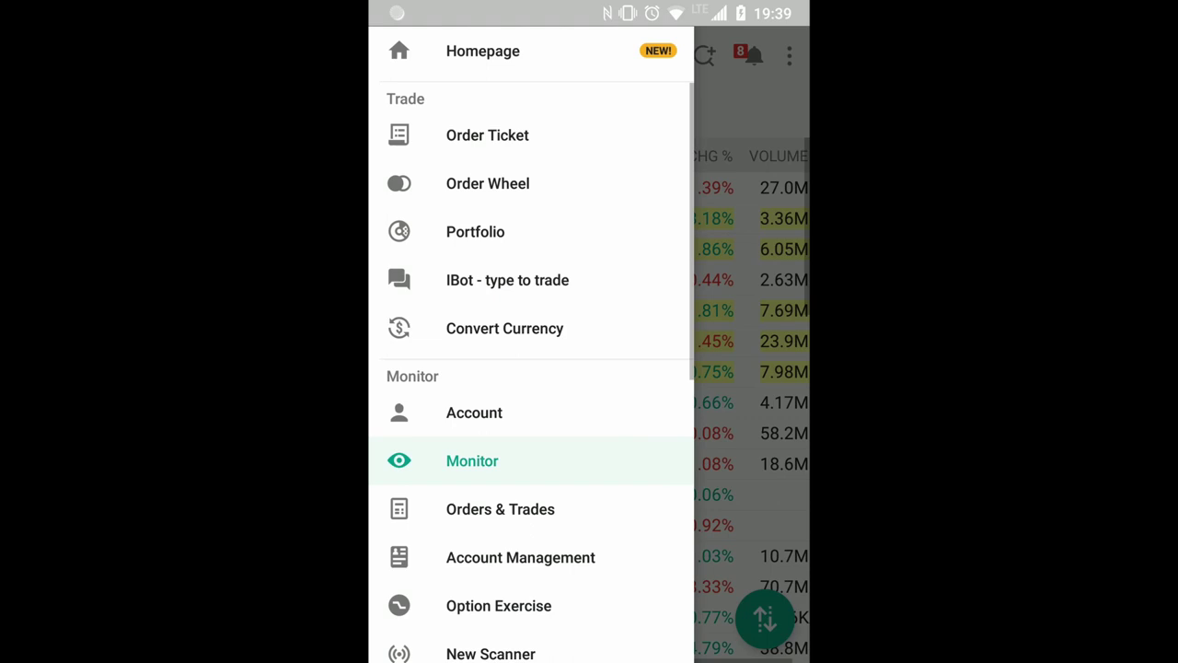
pyautogui.scroll(-3, 531, 368)
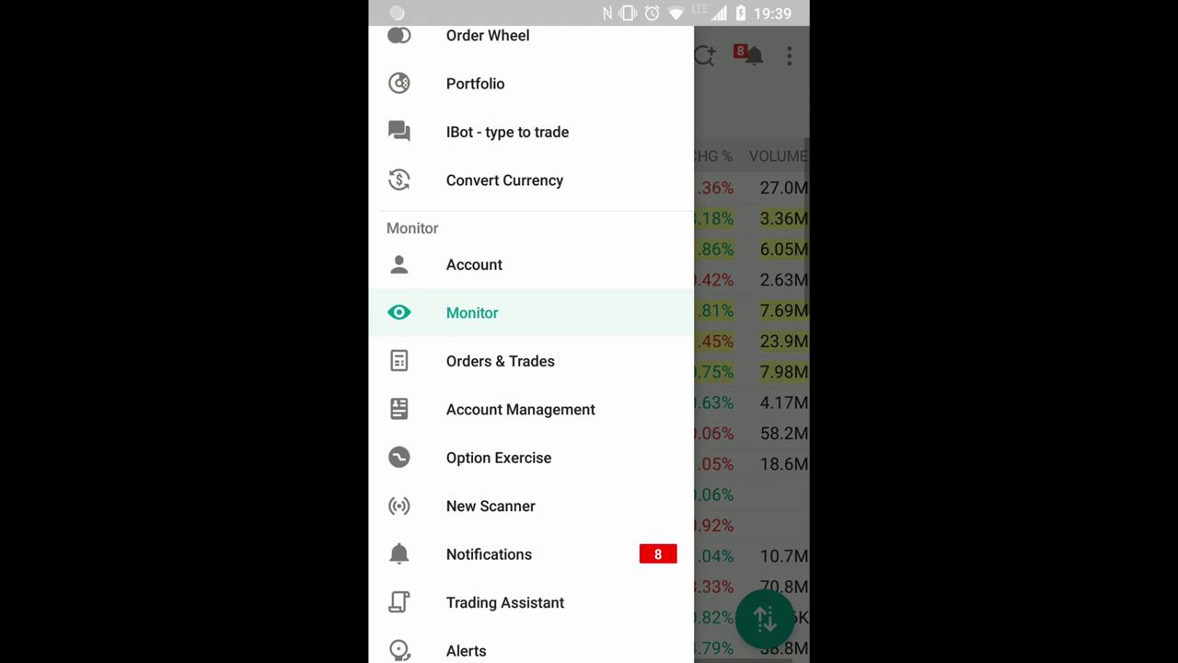
pyautogui.scroll(-5, 531, 368)
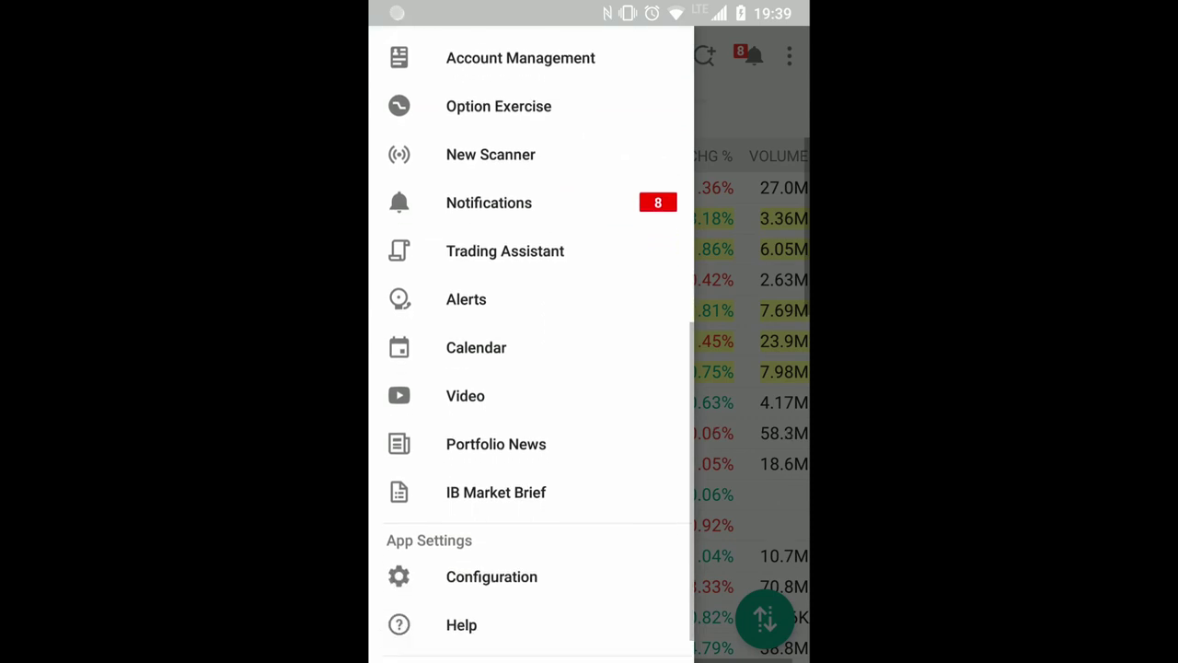
pyautogui.scroll(4, 531, 368)
pyautogui.scroll(5, 531, 368)
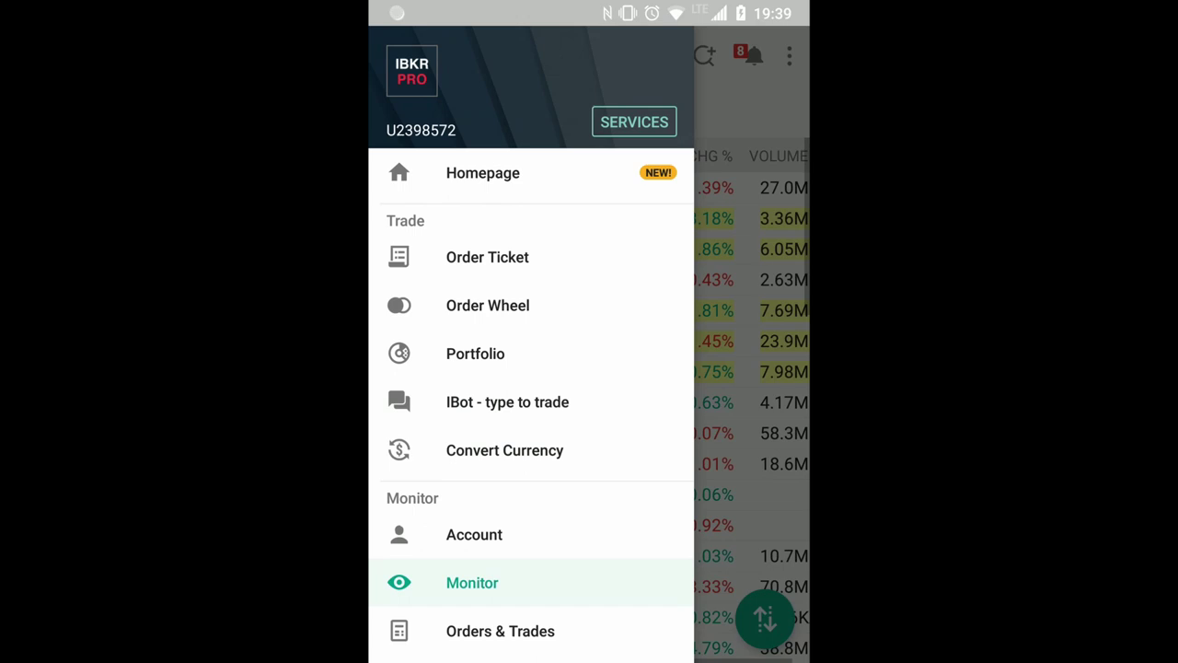
pyautogui.press('Escape')
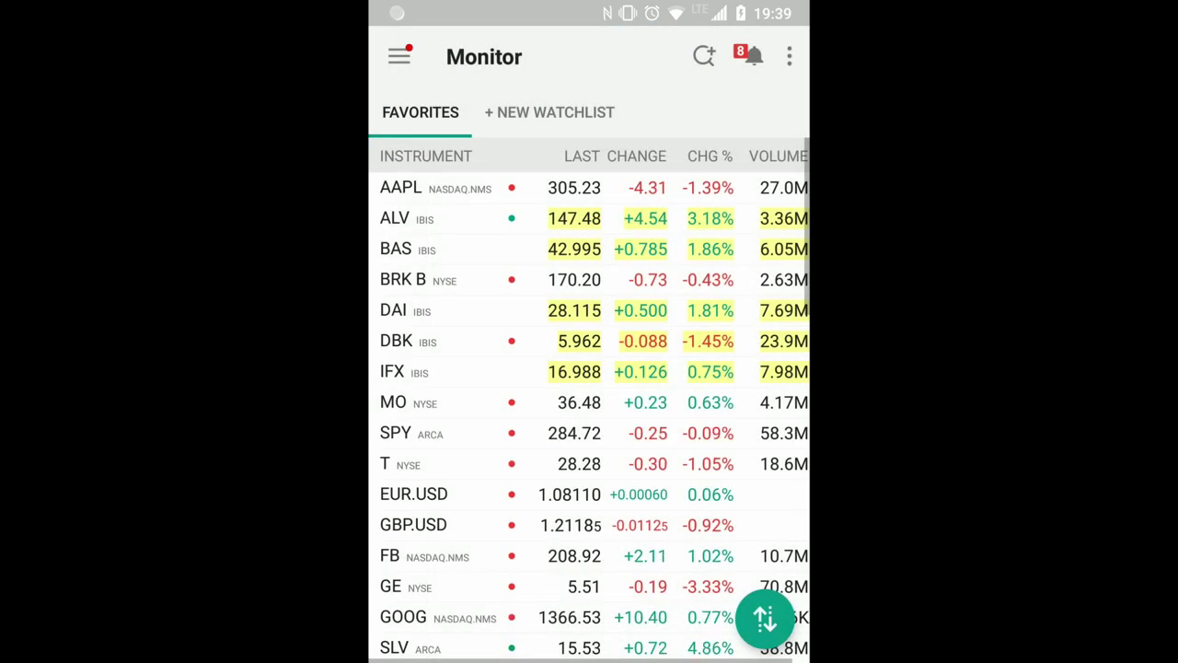
# - Create a new watchlist named 'hot stocks', correcting the misspelled name before confirming
pyautogui.click(550, 111)
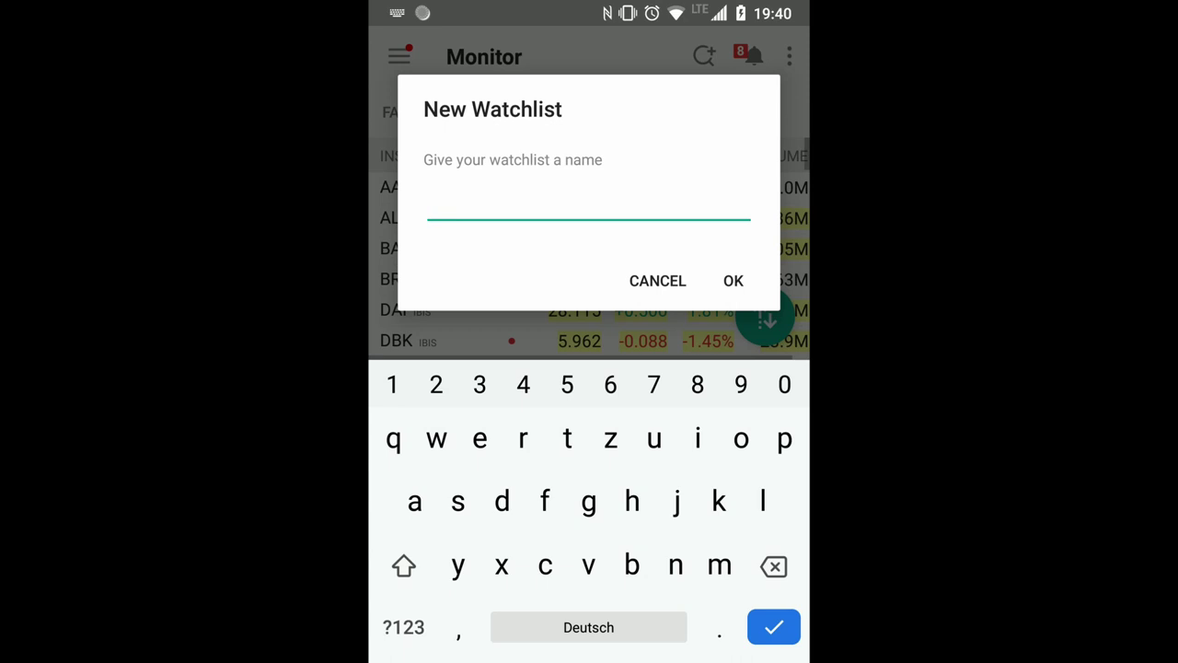
pyautogui.write('hot')
pyautogui.write(' stick')
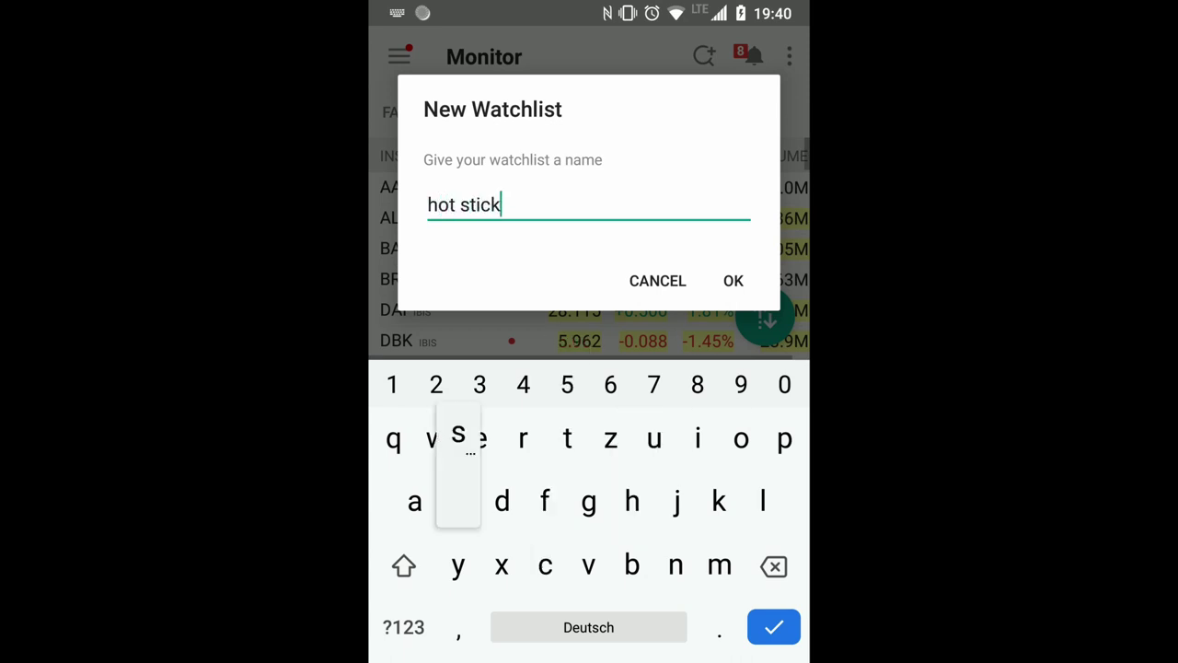
pyautogui.write('s')
pyautogui.press('BackSpace')
pyautogui.press('BackSpace')
pyautogui.press('BackSpace')
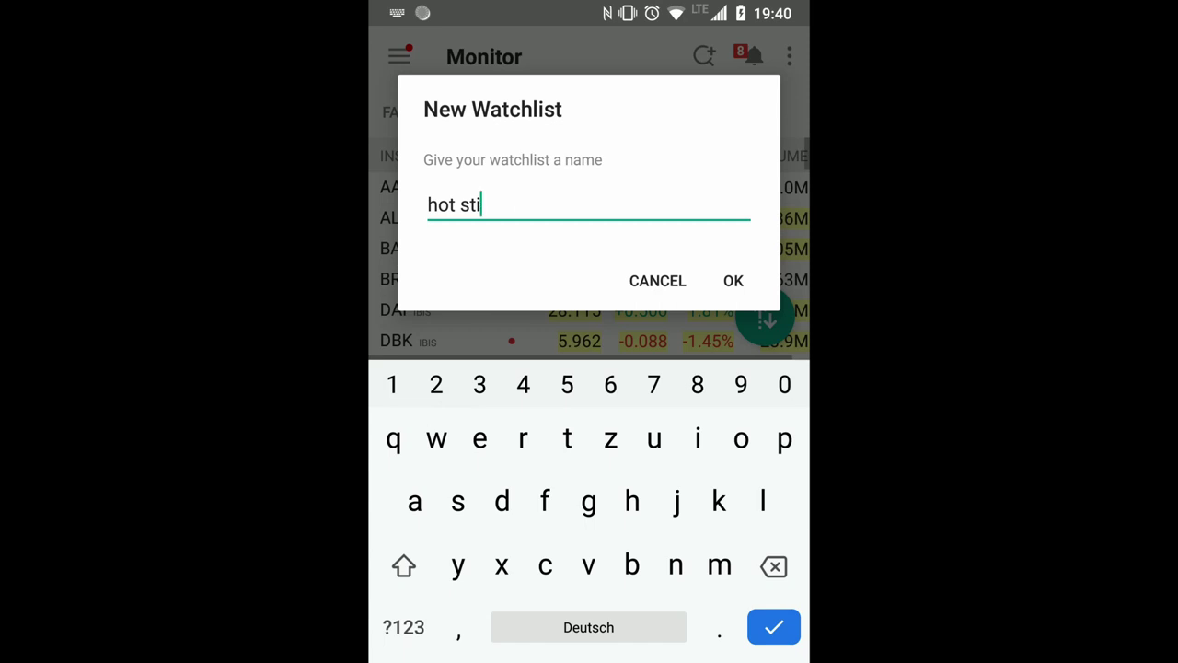
pyautogui.press('BackSpace')
pyautogui.write('ock')
pyautogui.write('s')
pyautogui.press('Return')
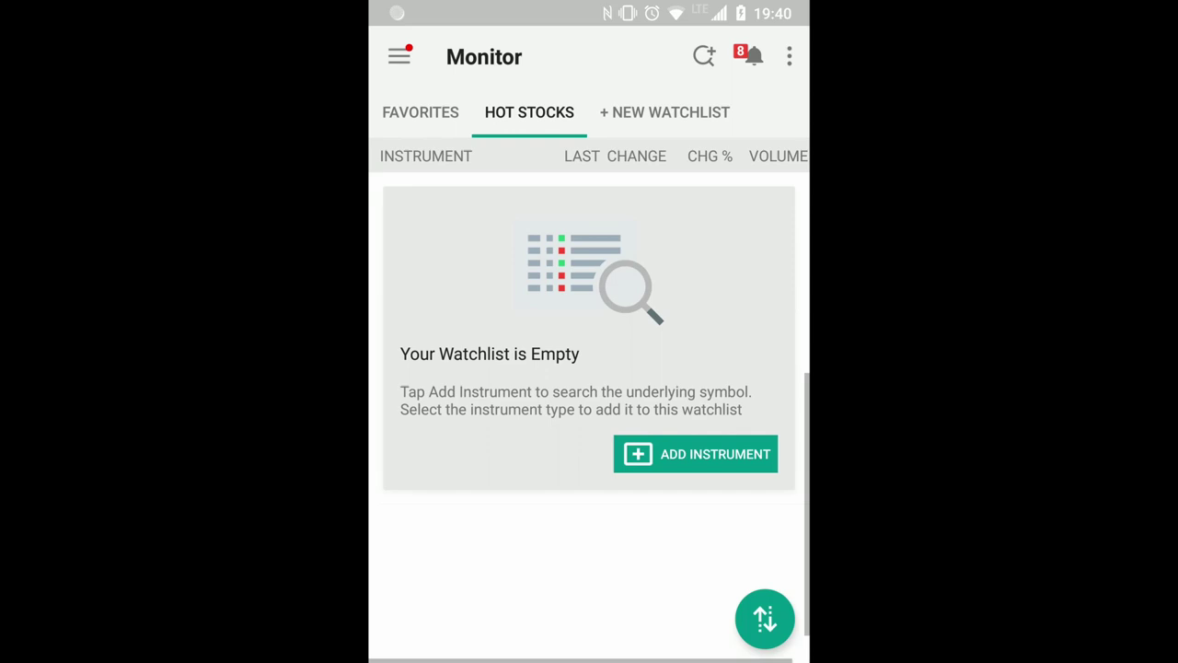
# - Add GRUB to the watchlist via instrument search, then search for uber
pyautogui.click(695, 454)
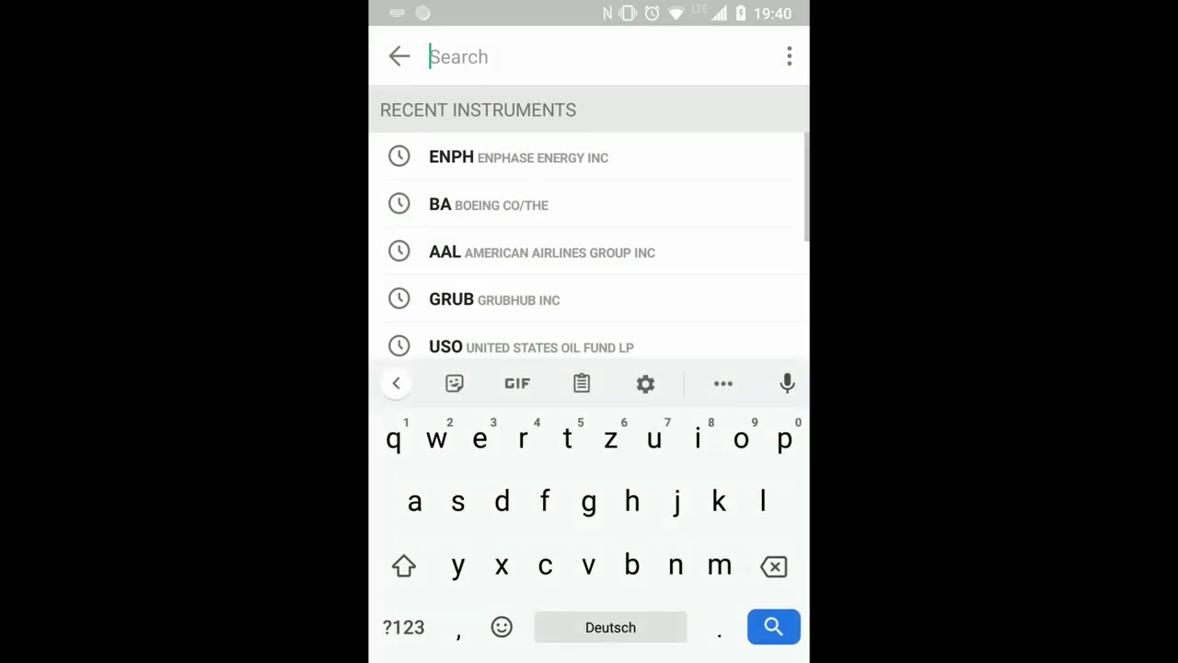
pyautogui.write('grub')
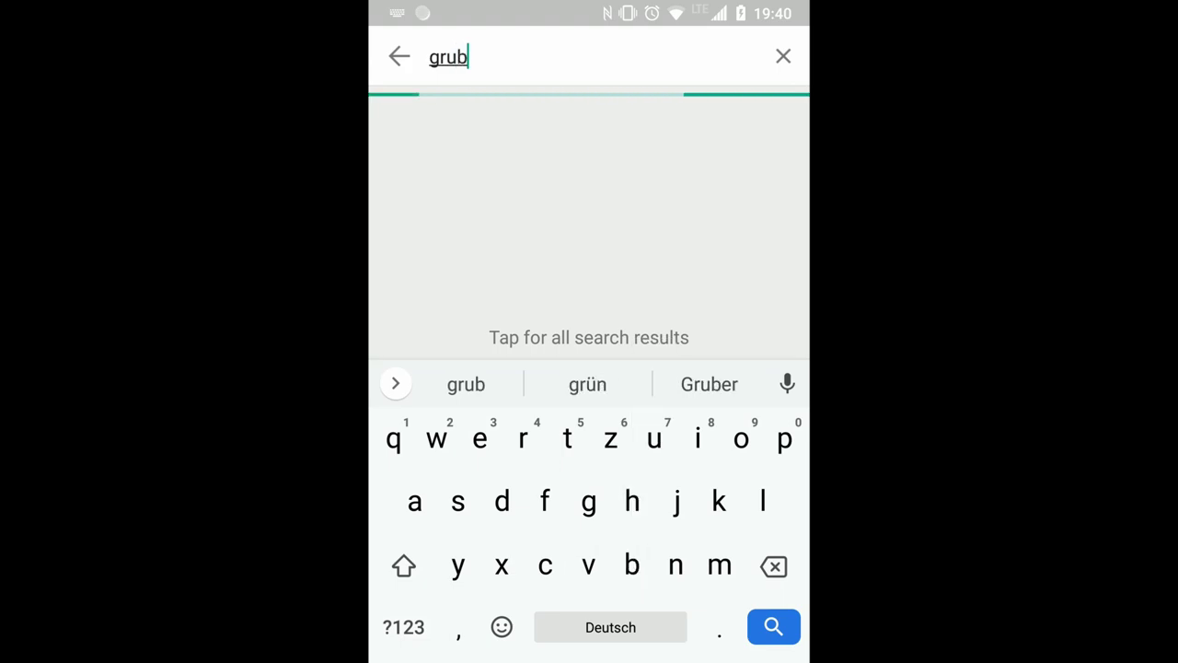
pyautogui.click(589, 337)
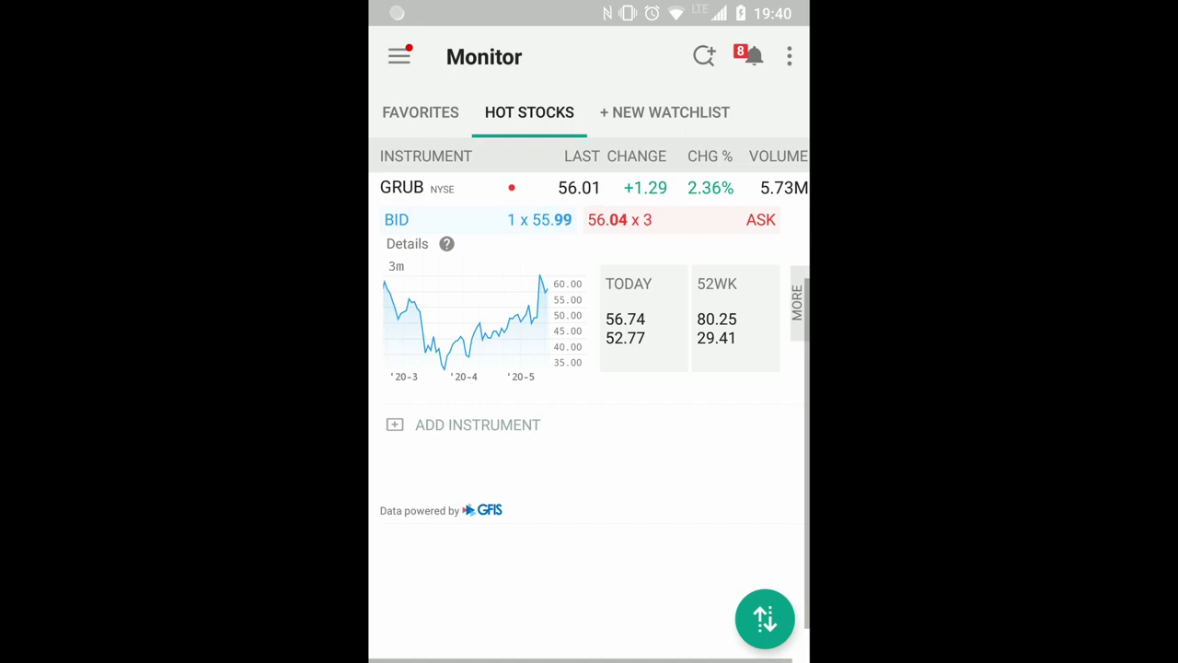
pyautogui.click(704, 56)
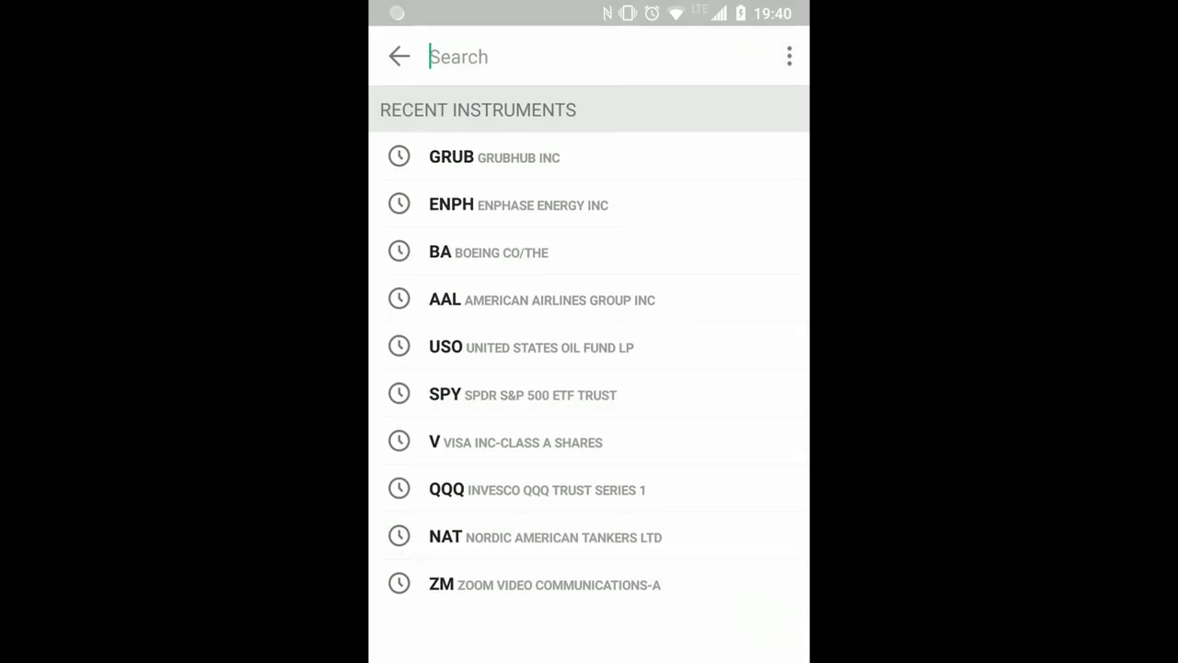
pyautogui.write('uber')
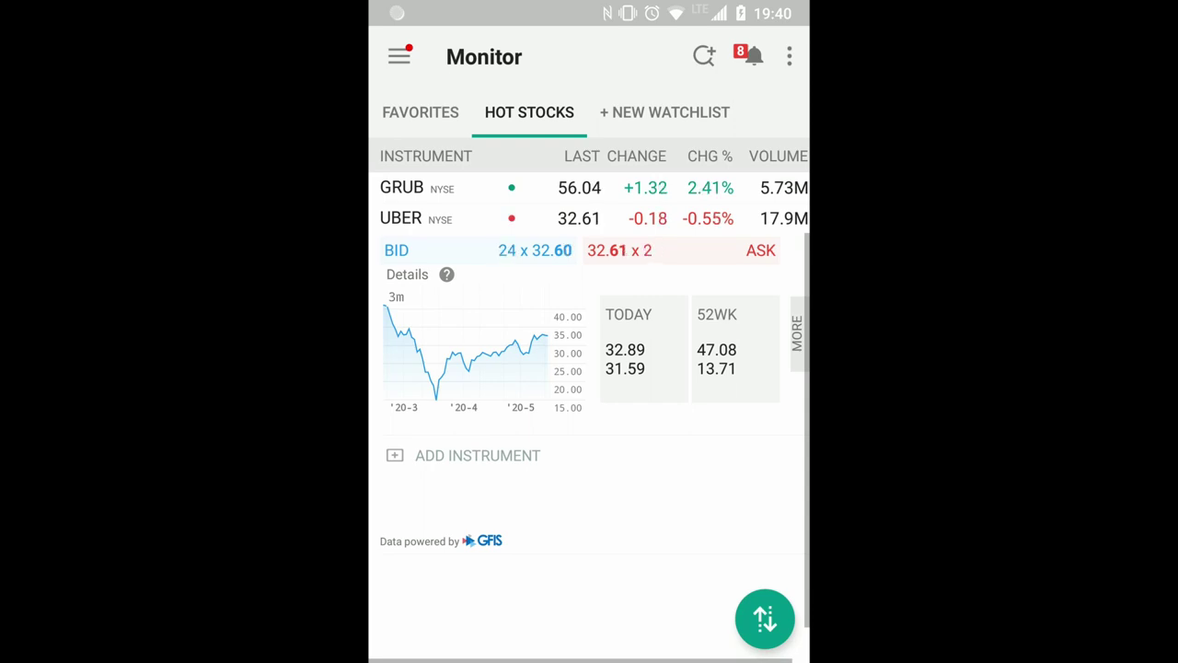
# - Open UBER's detail page, view its option chain, then scroll through market data and news
pyautogui.click(469, 354)
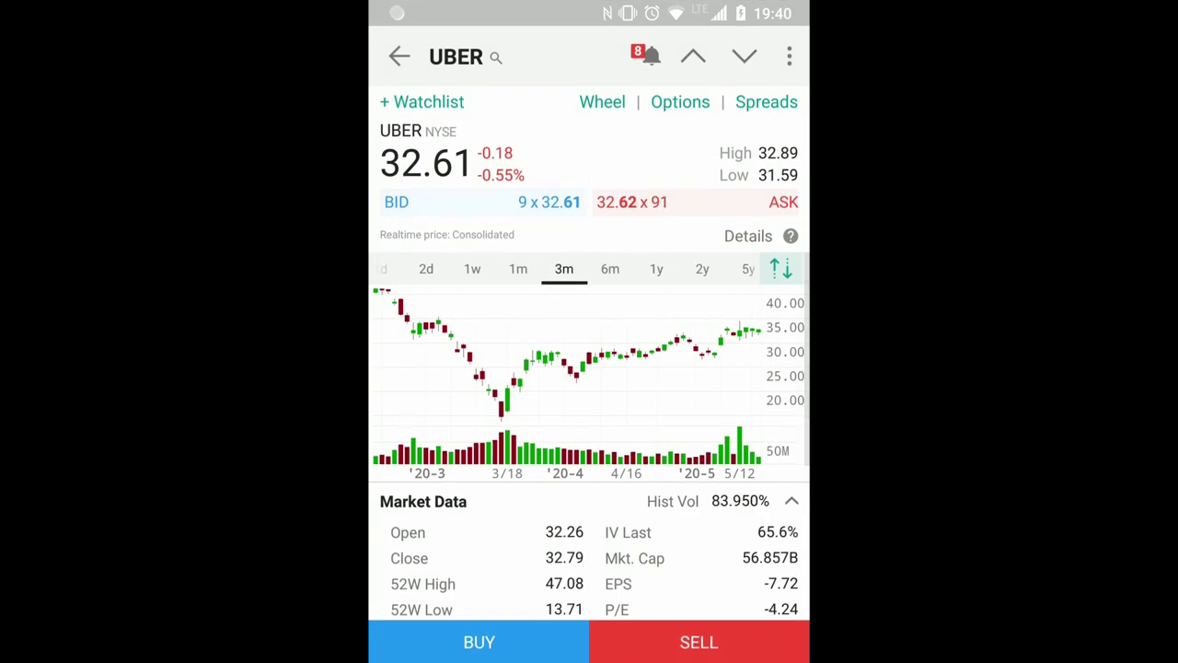
pyautogui.click(680, 101)
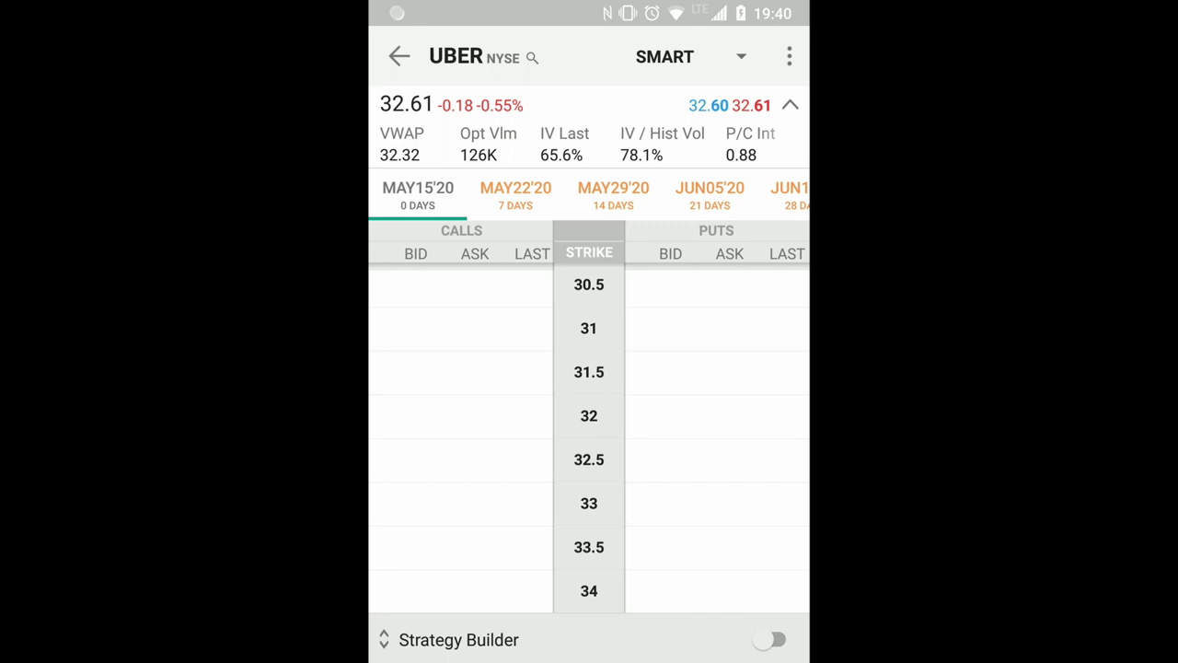
pyautogui.click(398, 56)
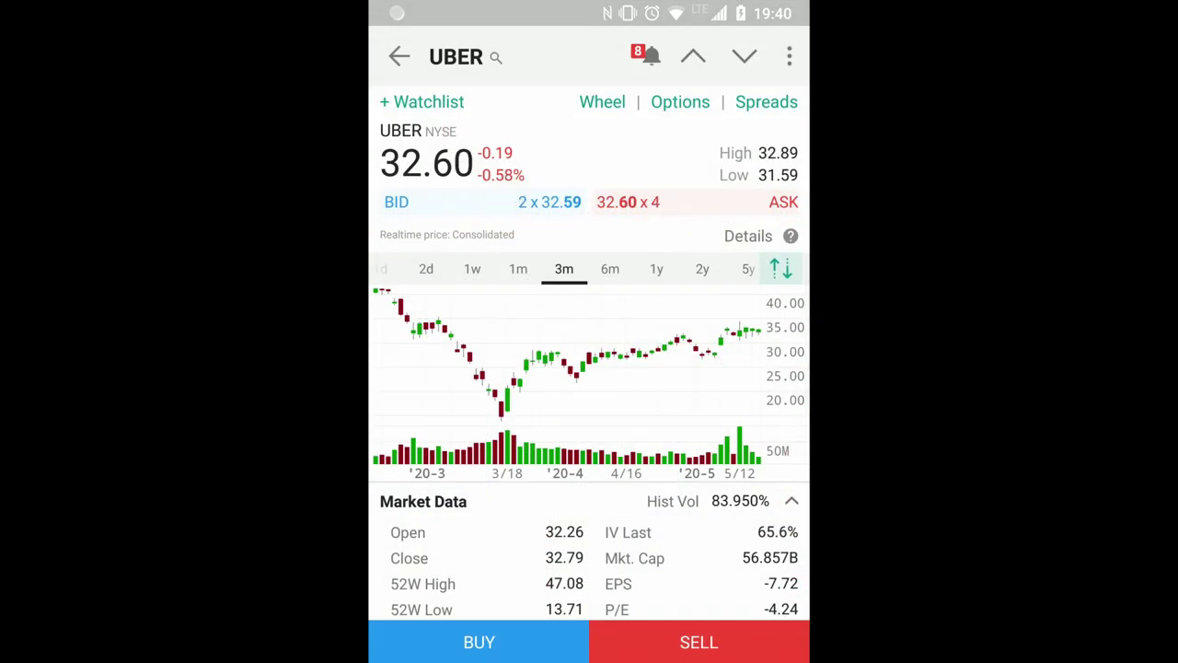
pyautogui.scroll(-5, 589, 368)
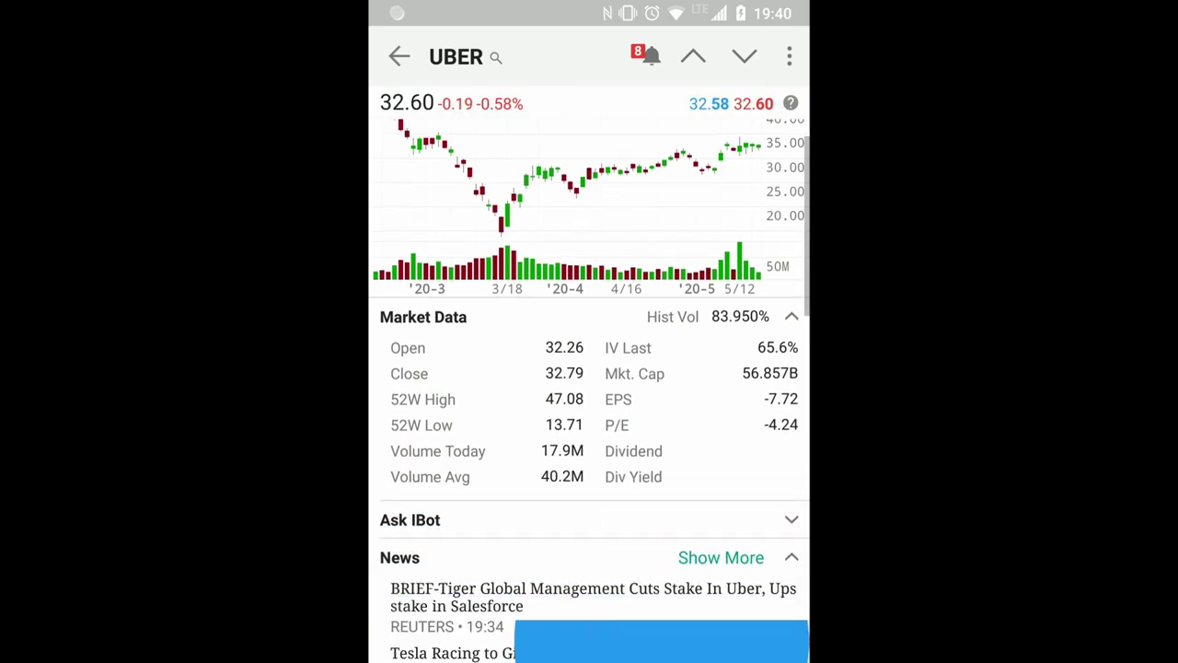
pyautogui.scroll(-6, 589, 368)
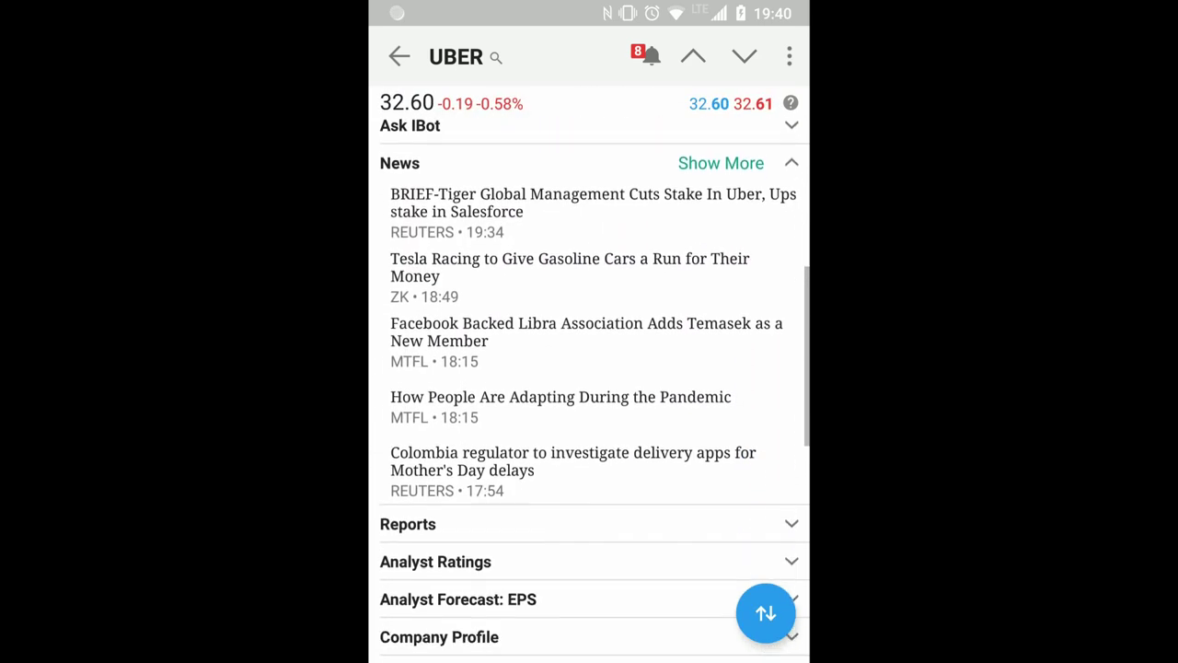
pyautogui.scroll(5, 589, 368)
pyautogui.scroll(5, 589, 368)
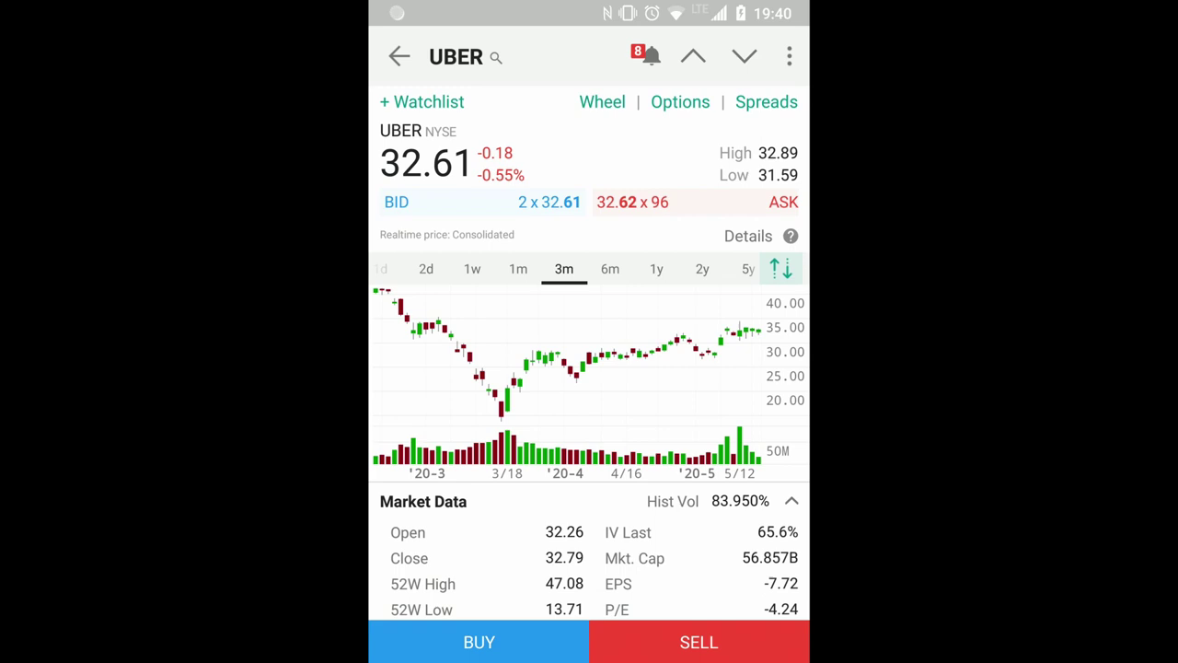
# - Go to Orders & Trades and show the Trades tab listing the sold USO put and SPY call
pyautogui.click(398, 56)
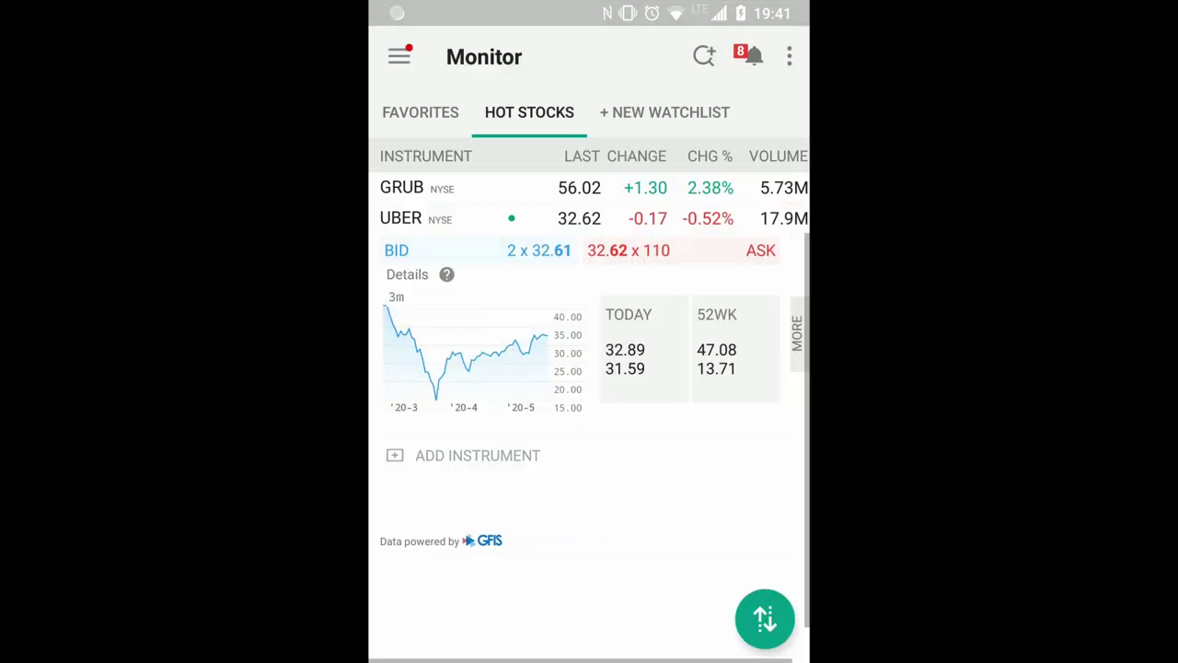
pyautogui.click(399, 56)
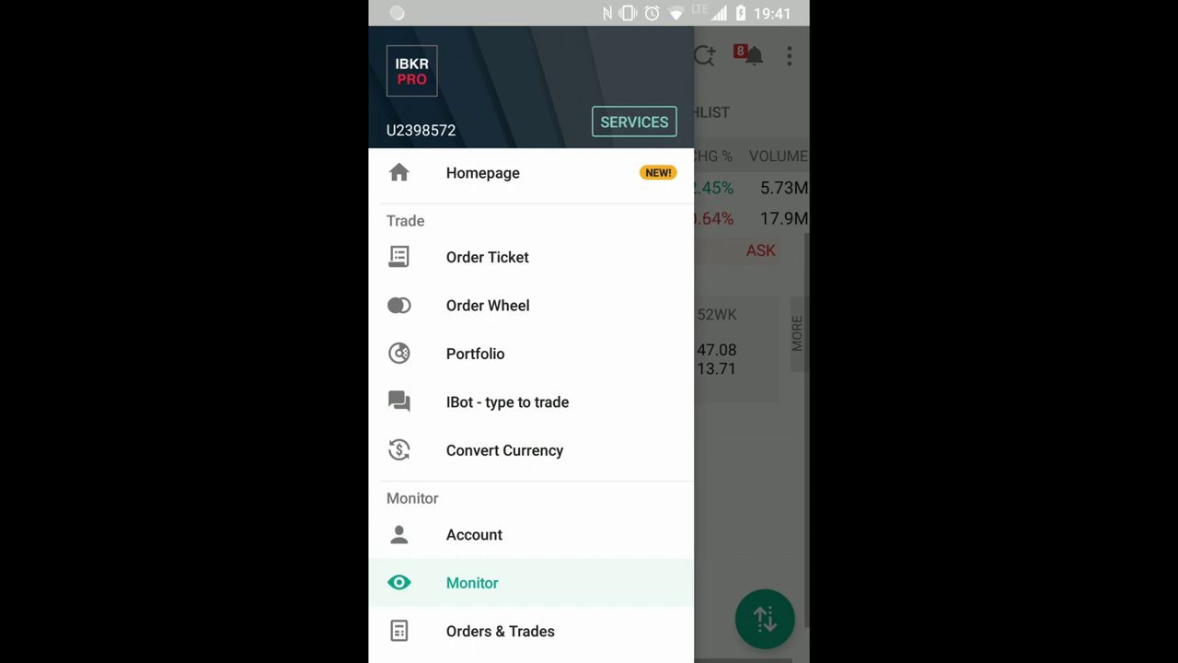
pyautogui.click(500, 630)
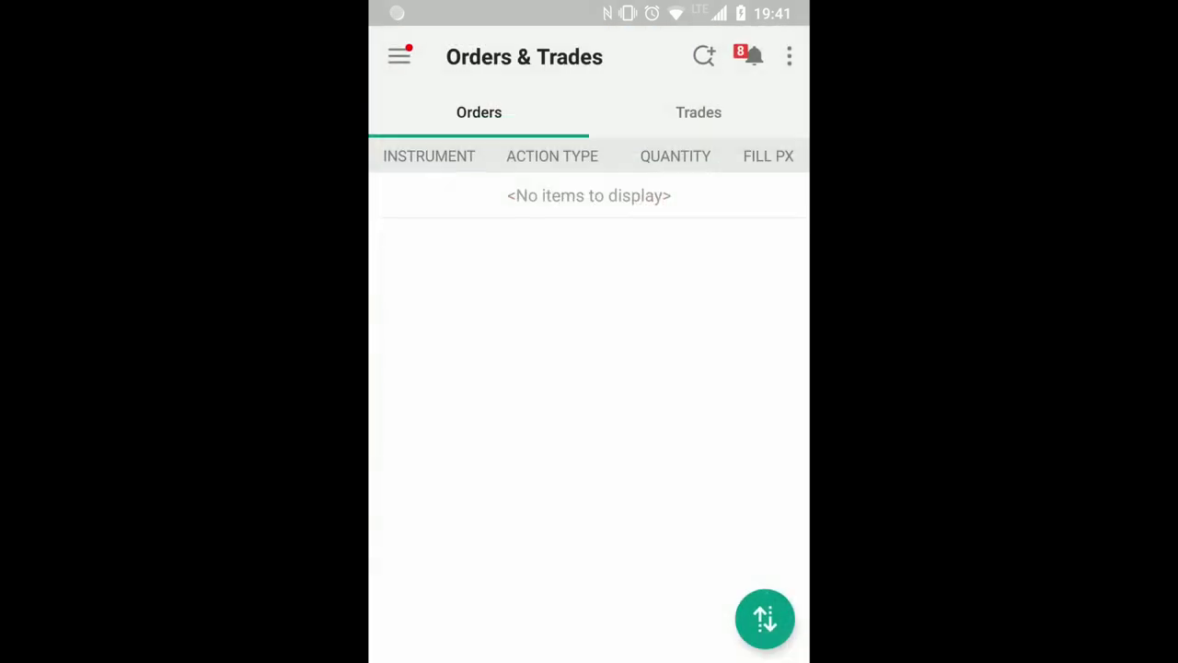
pyautogui.click(698, 112)
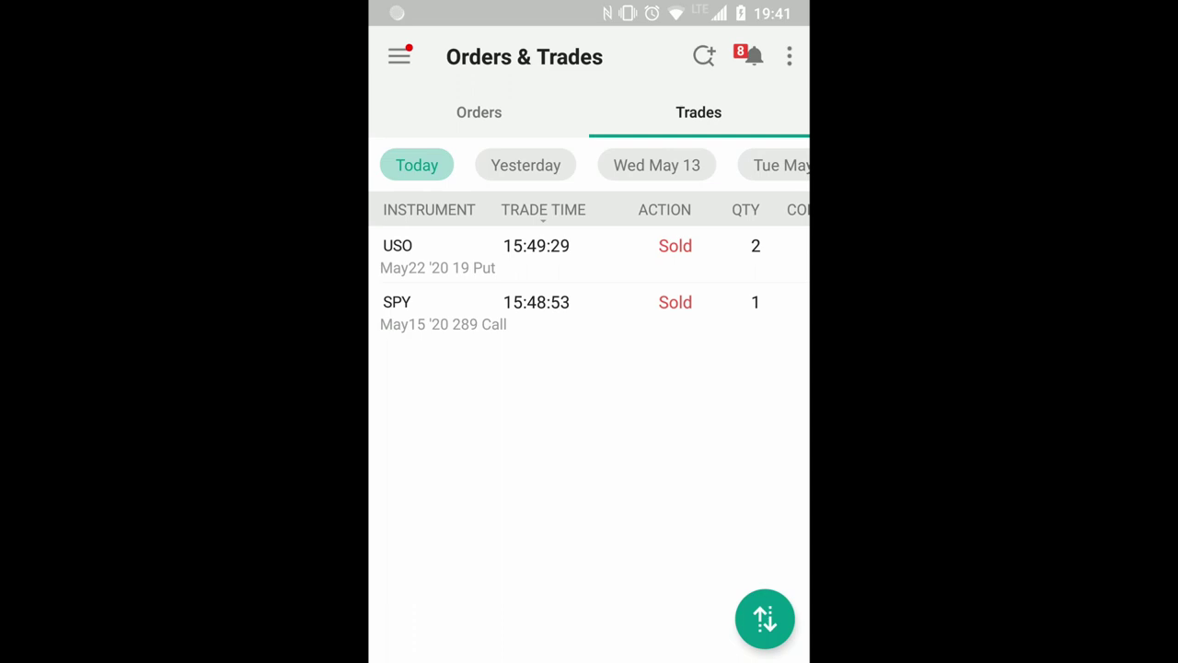
# - Switch back to Orders, then navigate through the menu to the empty Alerts page
pyautogui.click(478, 111)
pyautogui.click(398, 56)
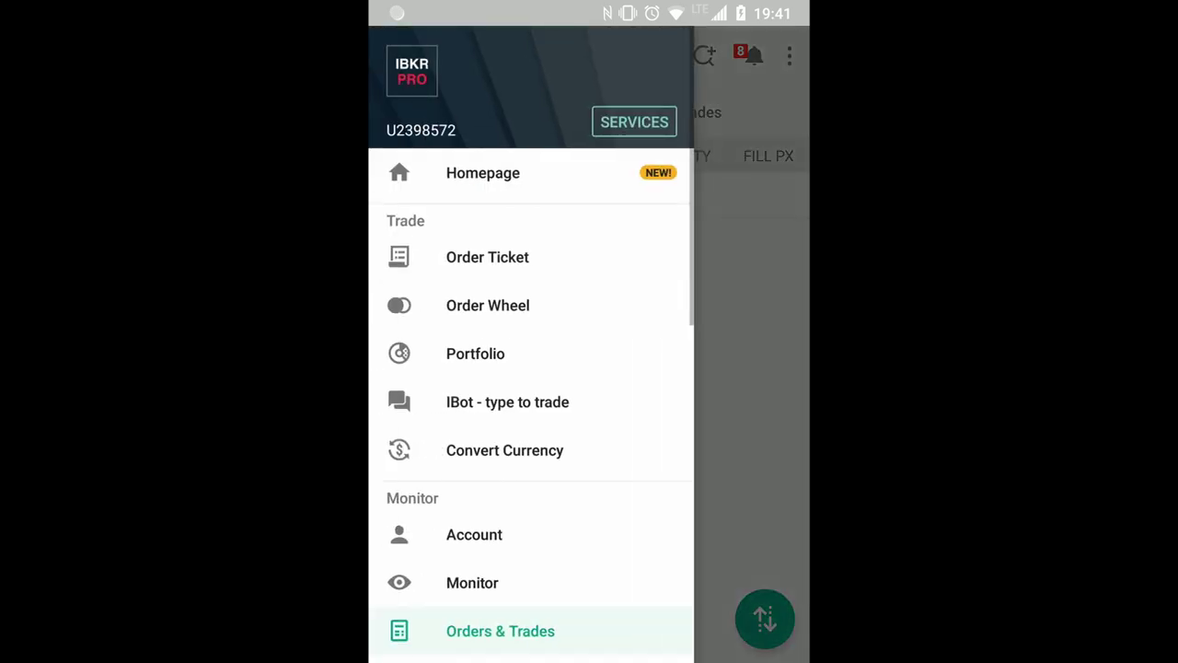
pyautogui.scroll(-5, 531, 368)
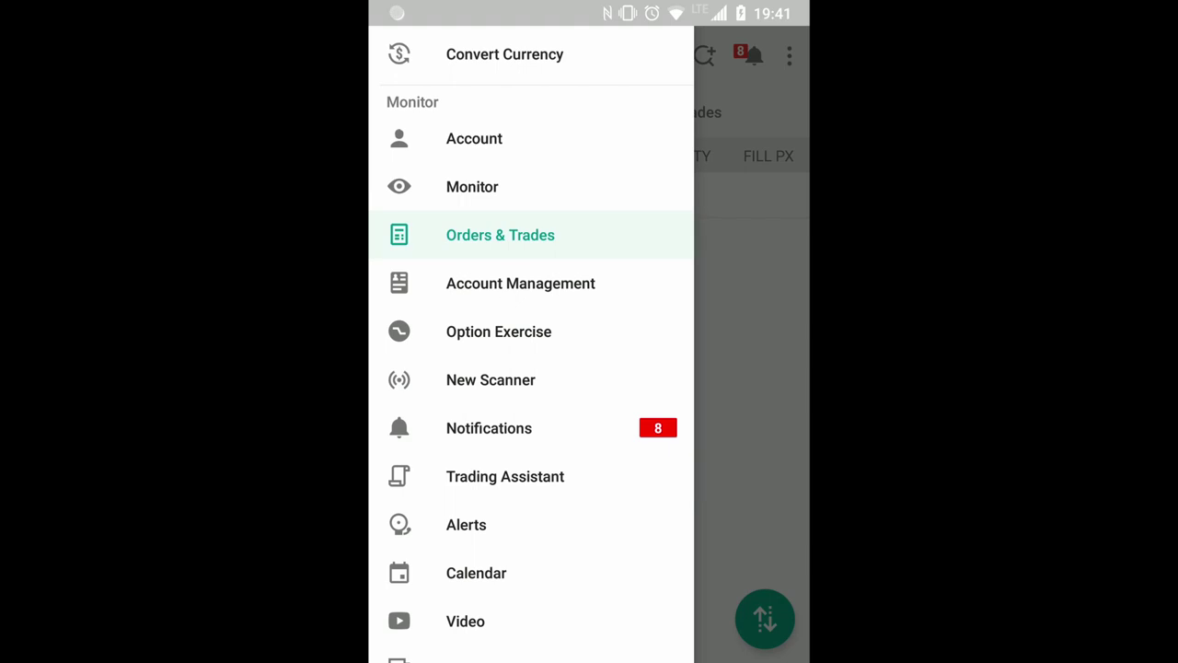
pyautogui.click(466, 525)
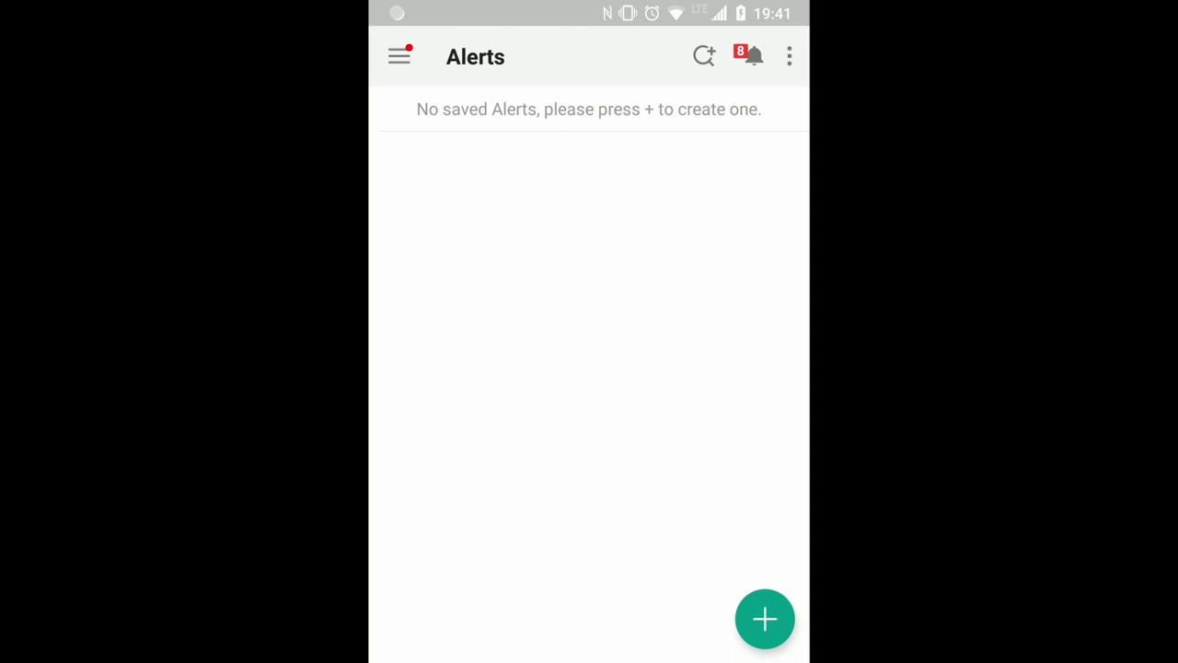
# - Start a new alert named 'spy', fixing the typo, and begin adding a condition
pyautogui.click(765, 618)
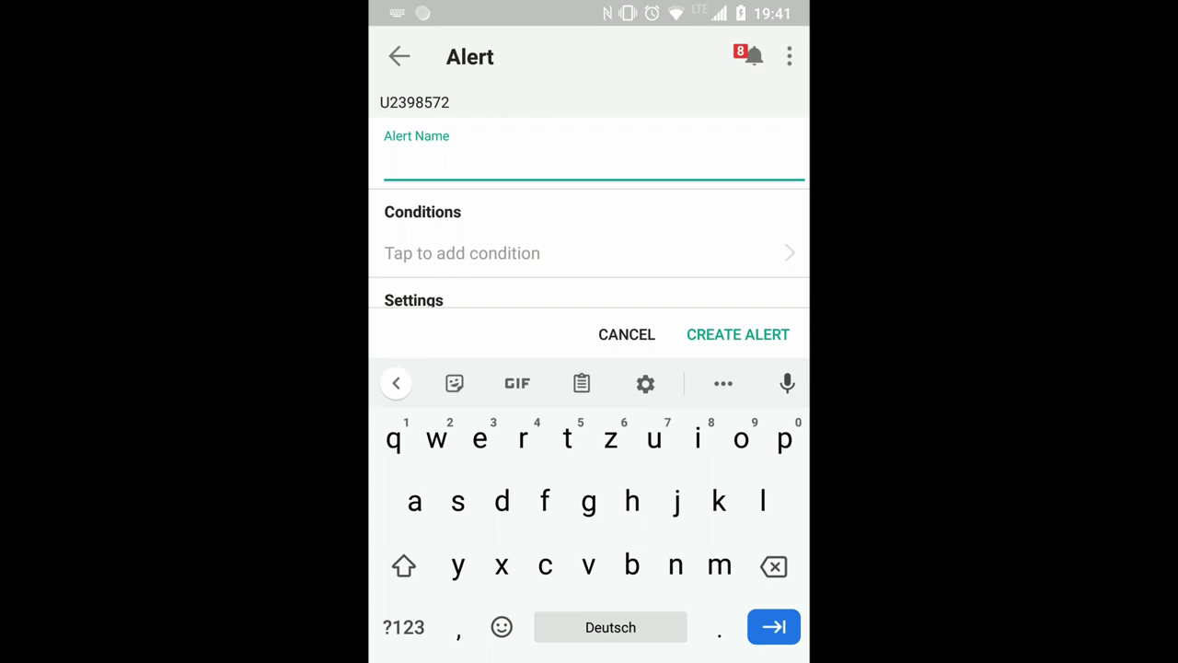
pyautogui.write('soy')
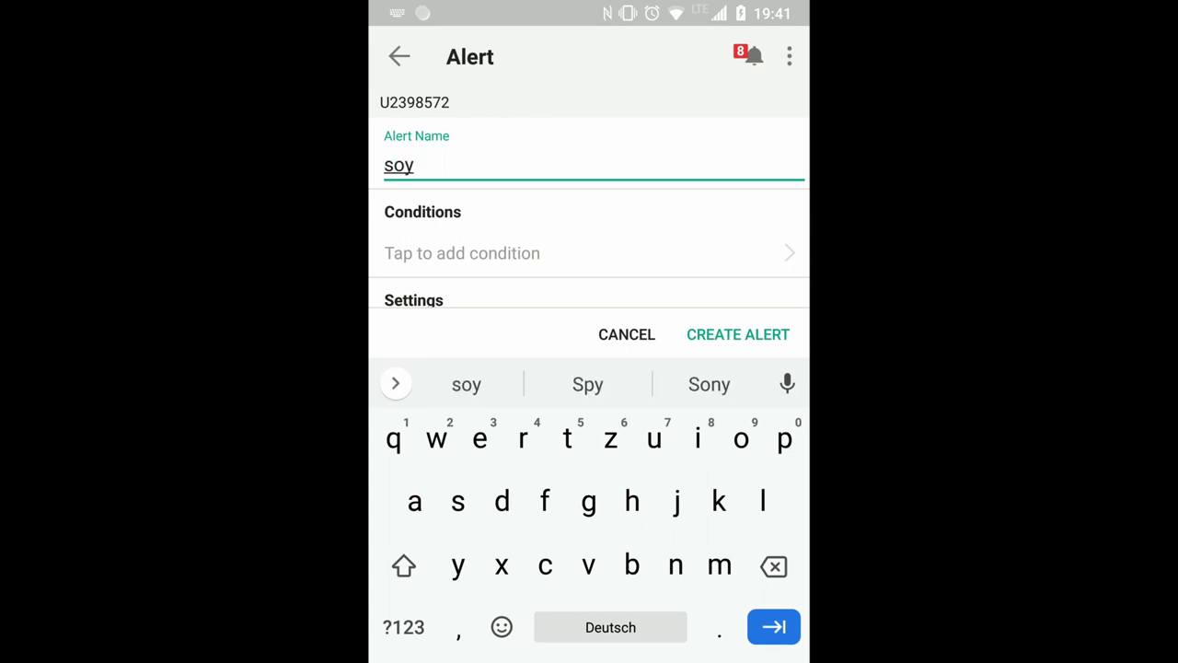
pyautogui.press('BackSpace')
pyautogui.press('BackSpace')
pyautogui.write('py')
pyautogui.click(462, 253)
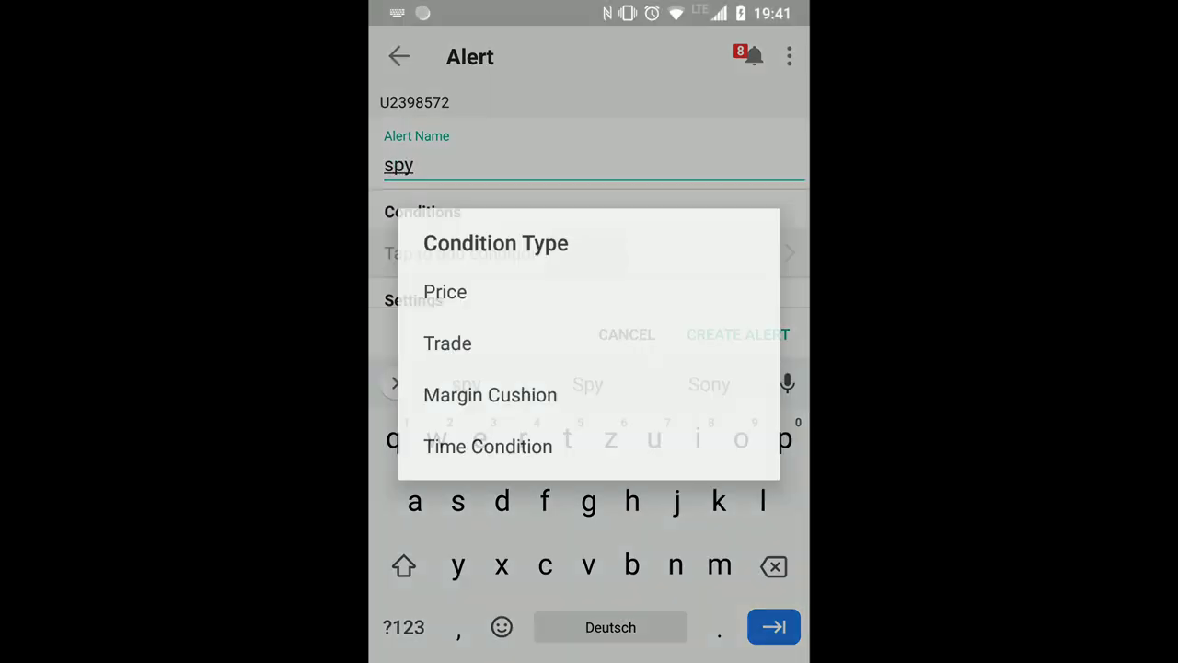
# - Choose a Price condition on the UBER listing from recent instruments
pyautogui.click(444, 291)
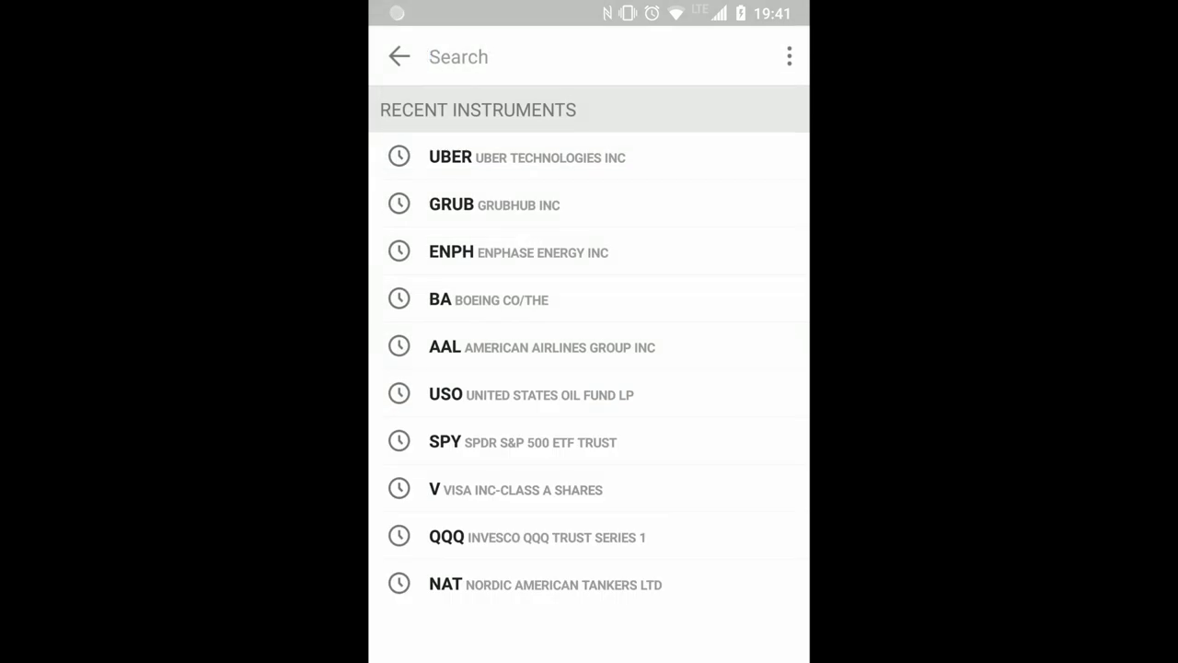
pyautogui.click(450, 156)
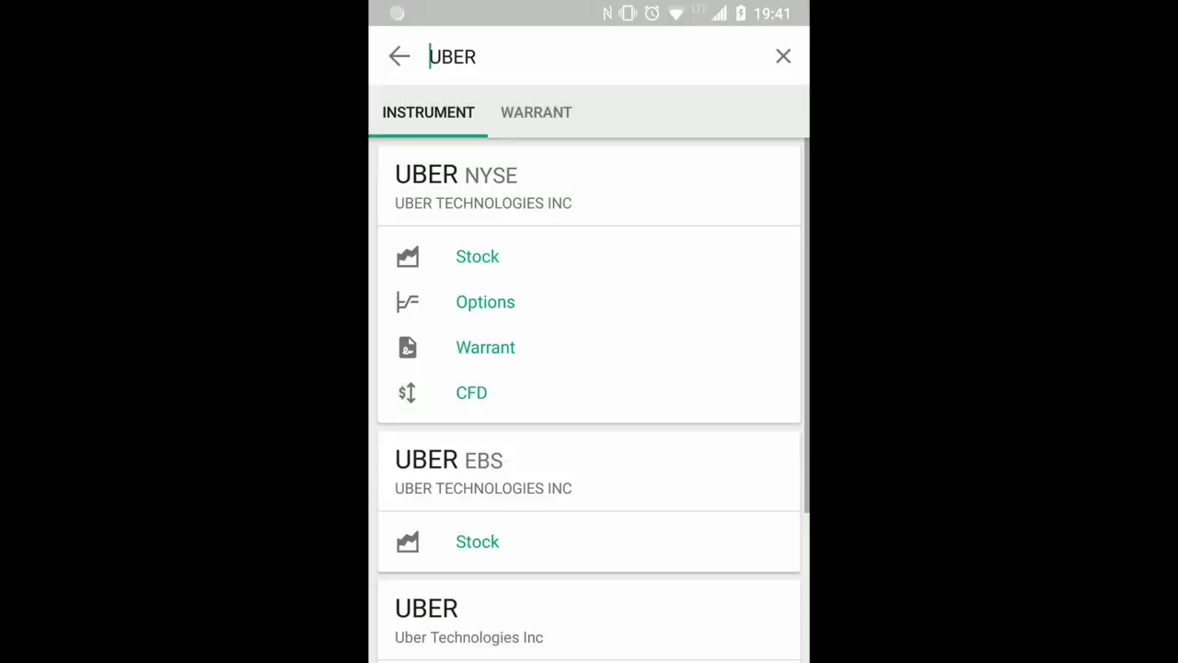
pyautogui.click(477, 256)
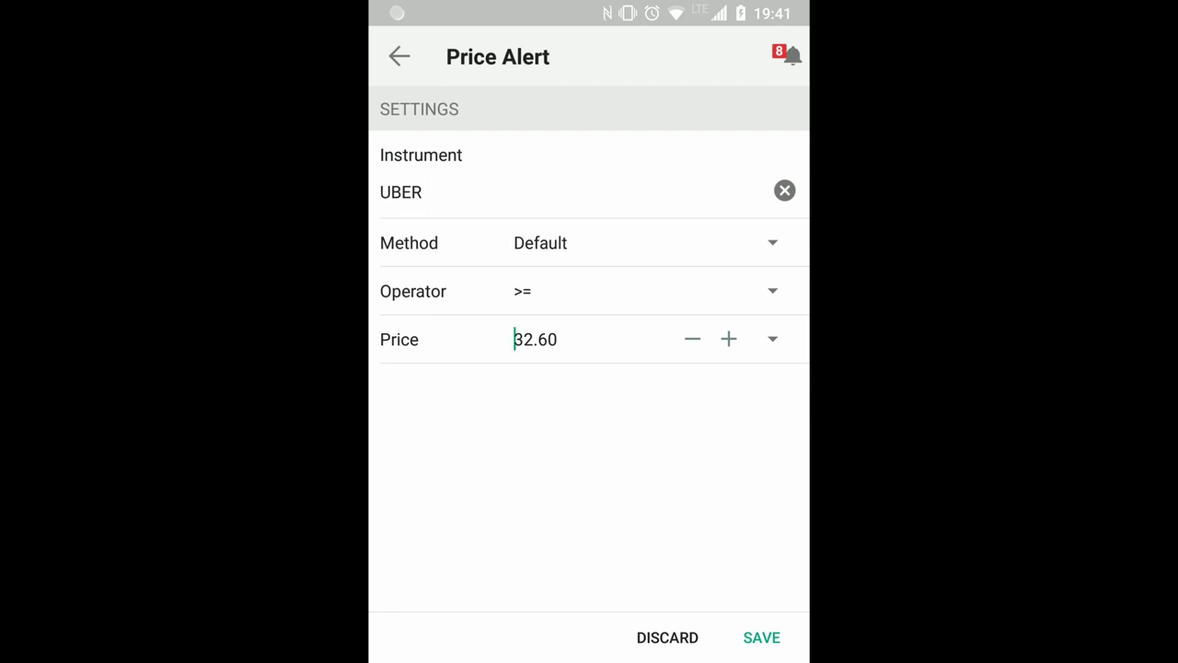
# - Change the trigger price from 32.60 to 35.60 and save the UBER >= condition
pyautogui.click(533, 339)
pyautogui.press('BackSpace')
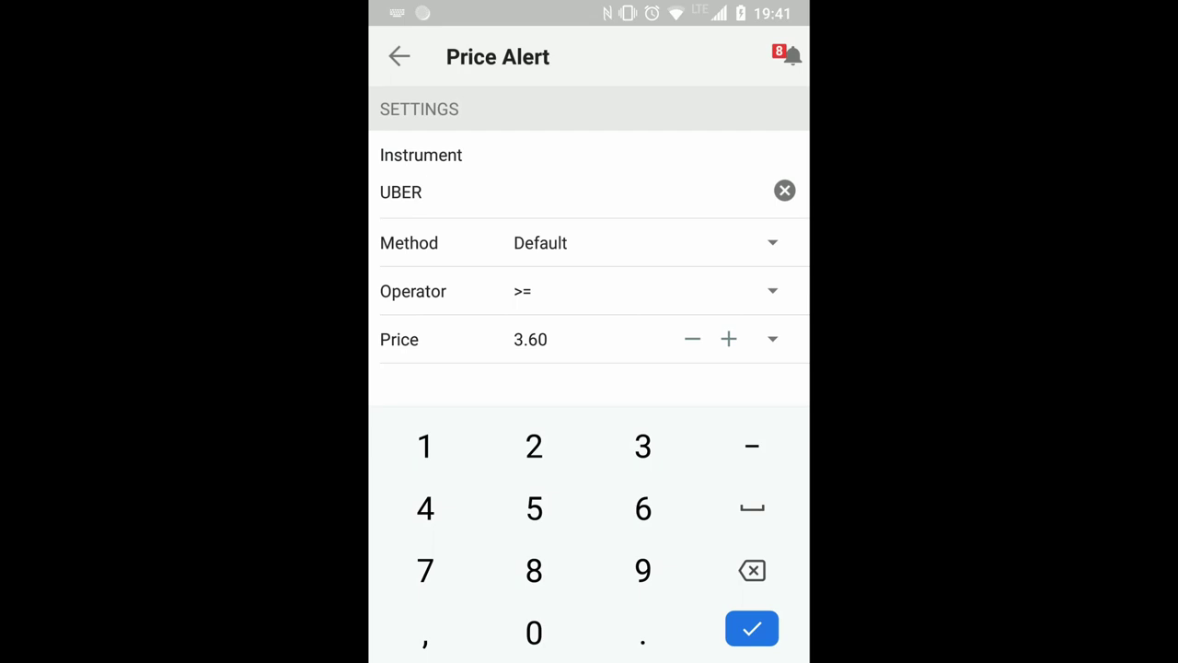
pyautogui.write('5')
pyautogui.click(558, 340)
pyautogui.click(752, 629)
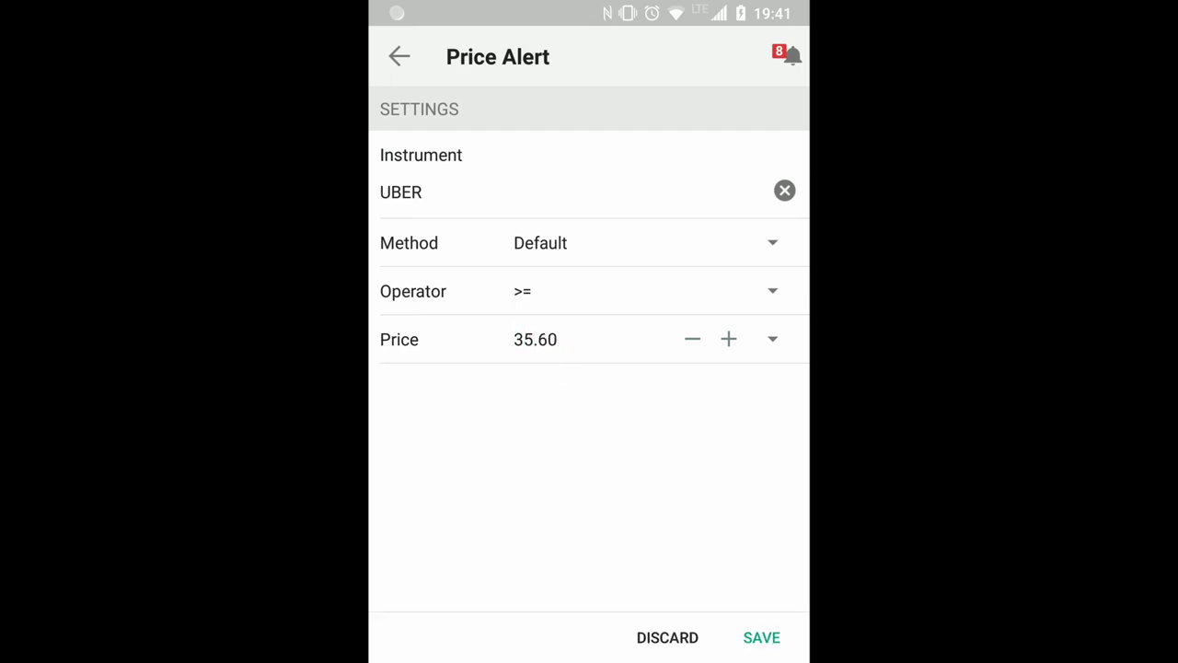
pyautogui.click(760, 637)
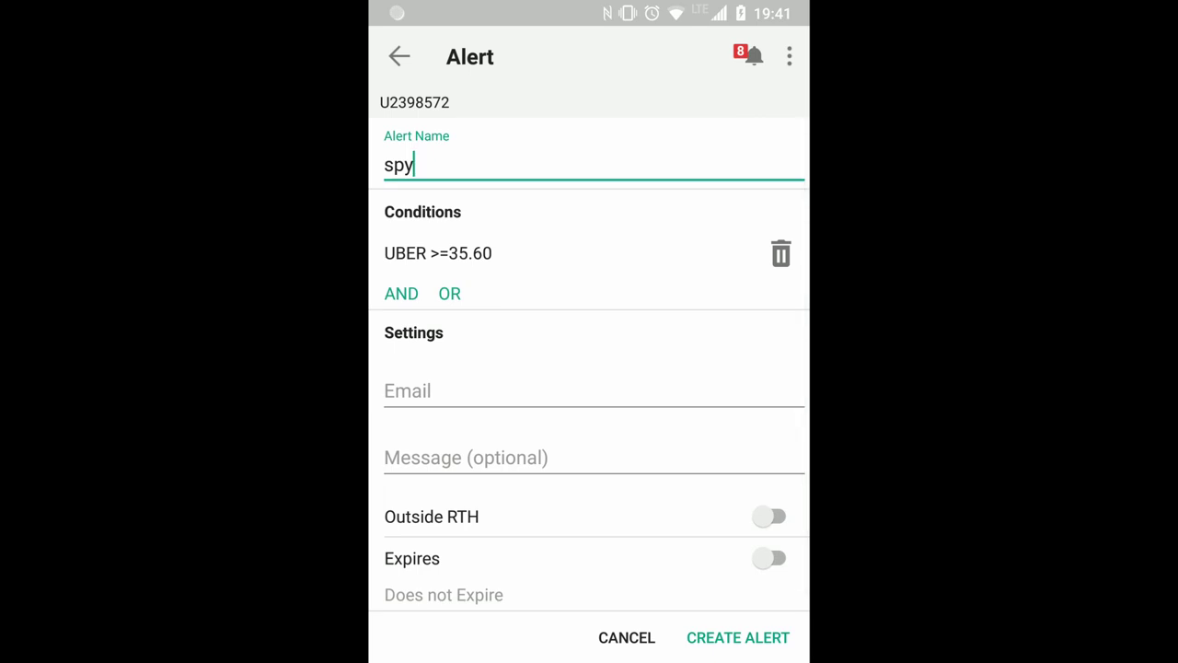
# - Rename the alert from 'spy' to 'uber', then back out to raise the save prompt
pyautogui.click(413, 165)
pyautogui.press('BackSpace')
pyautogui.press('BackSpace')
pyautogui.press('BackSpace')
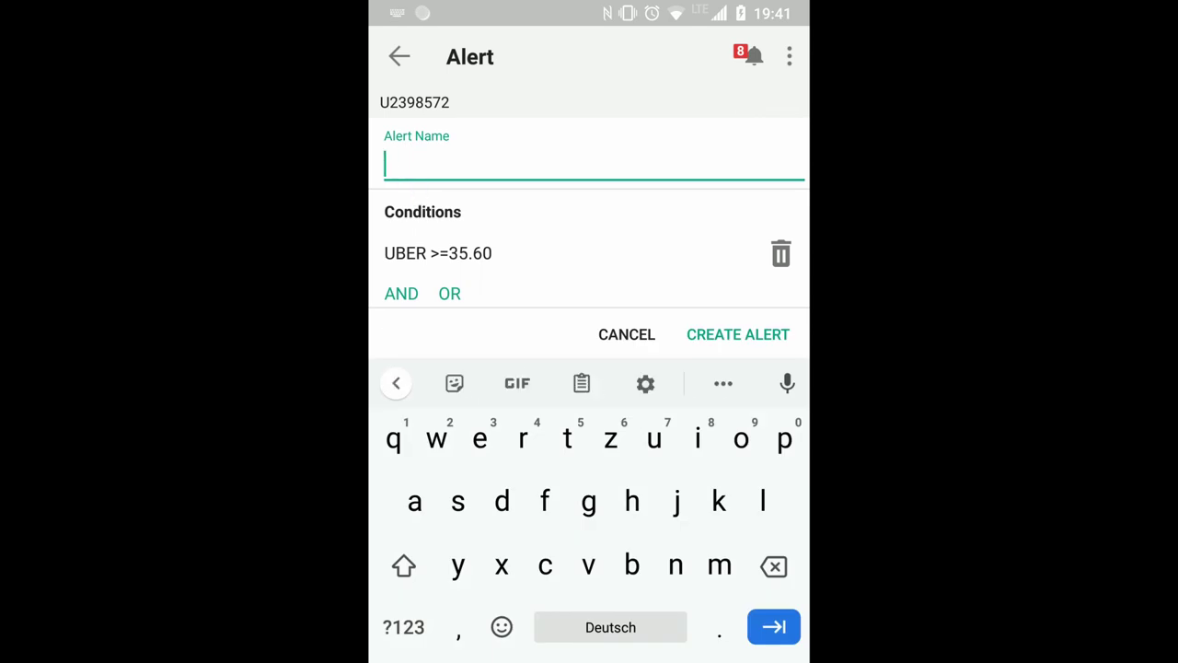
pyautogui.write('uber')
pyautogui.scroll(-5, 589, 212)
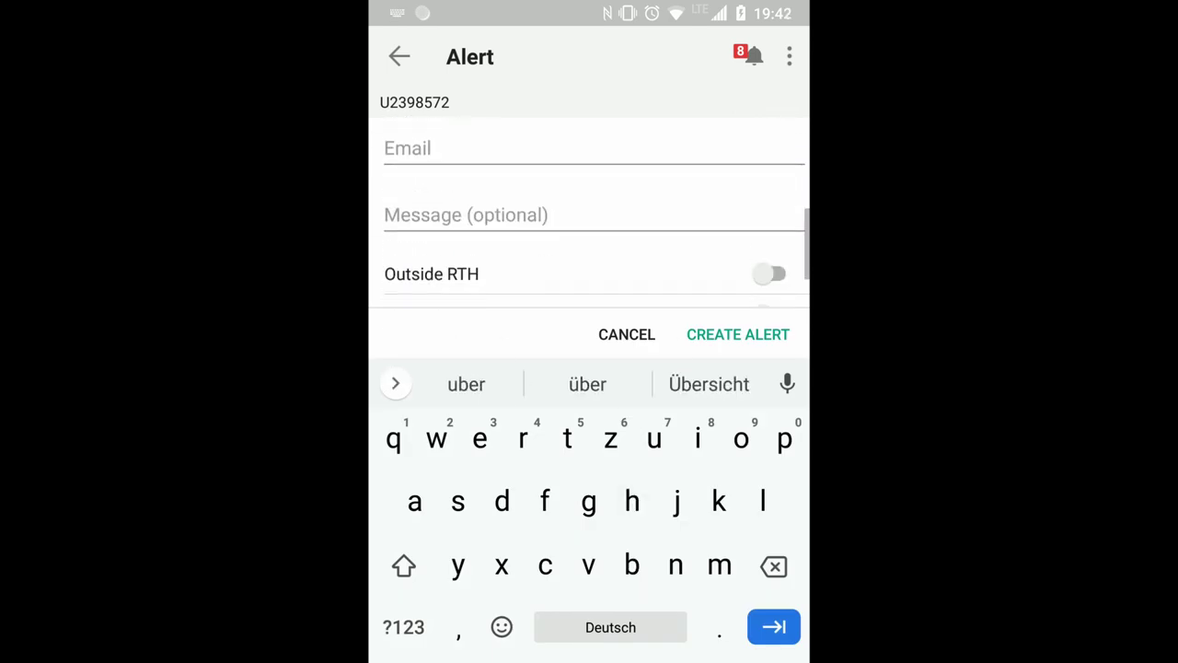
pyautogui.scroll(3, 589, 212)
pyautogui.scroll(2, 589, 211)
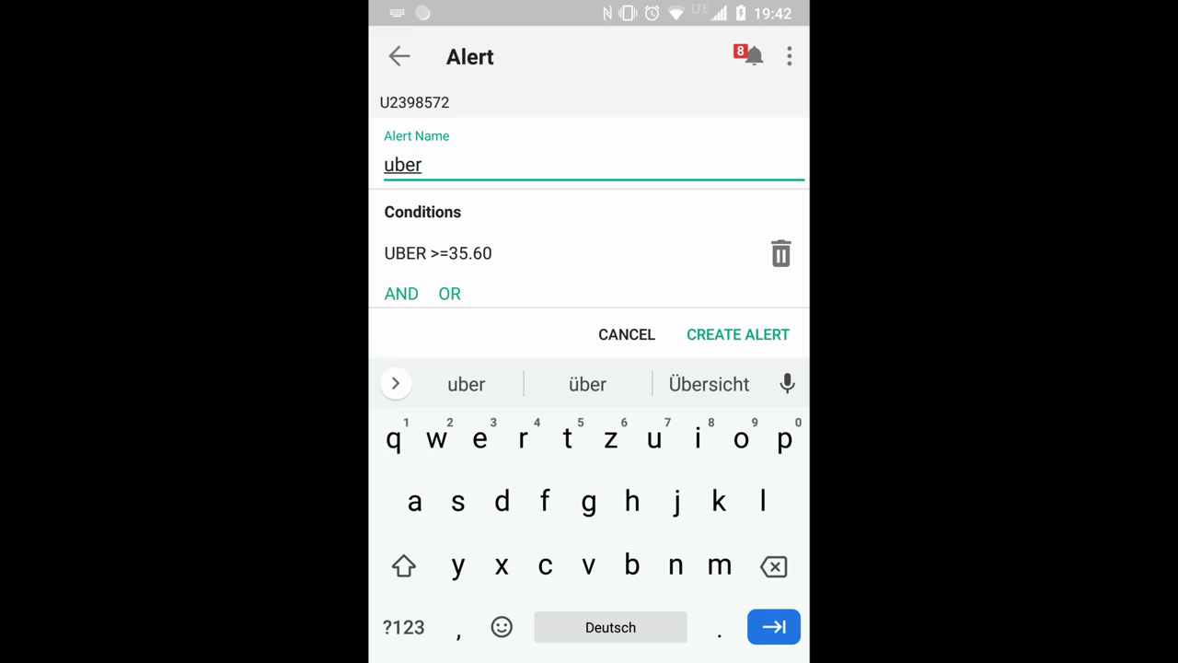
pyautogui.press('Escape')
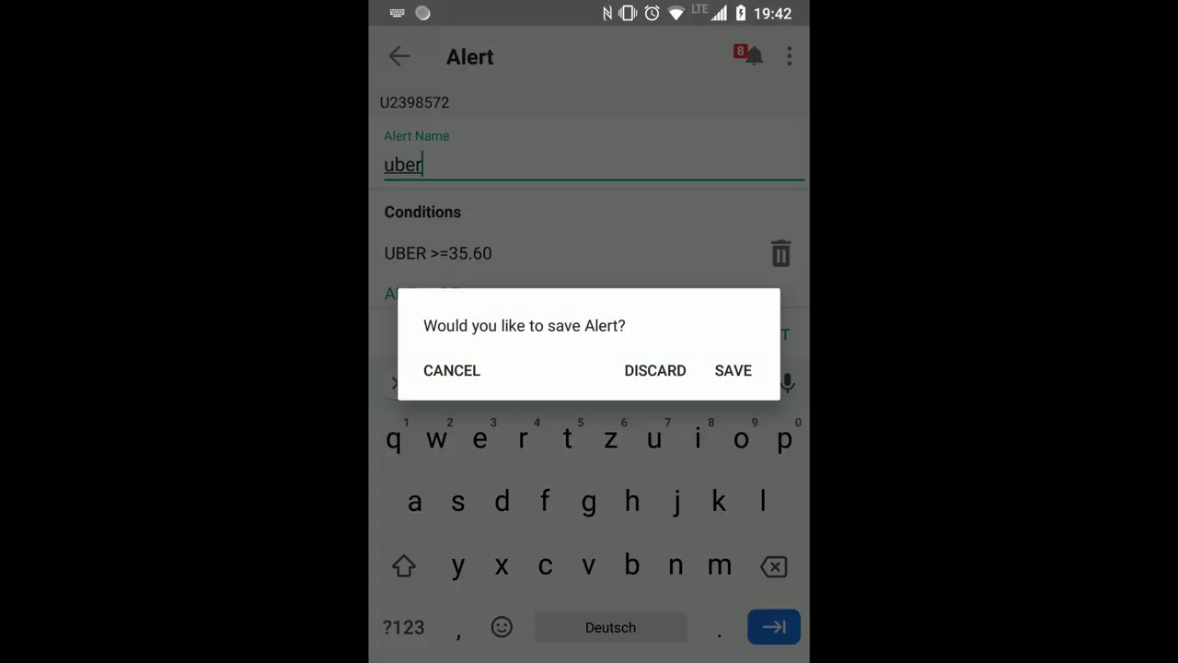
# - Try saving the UBER alert and check its still-empty Email field
pyautogui.click(732, 370)
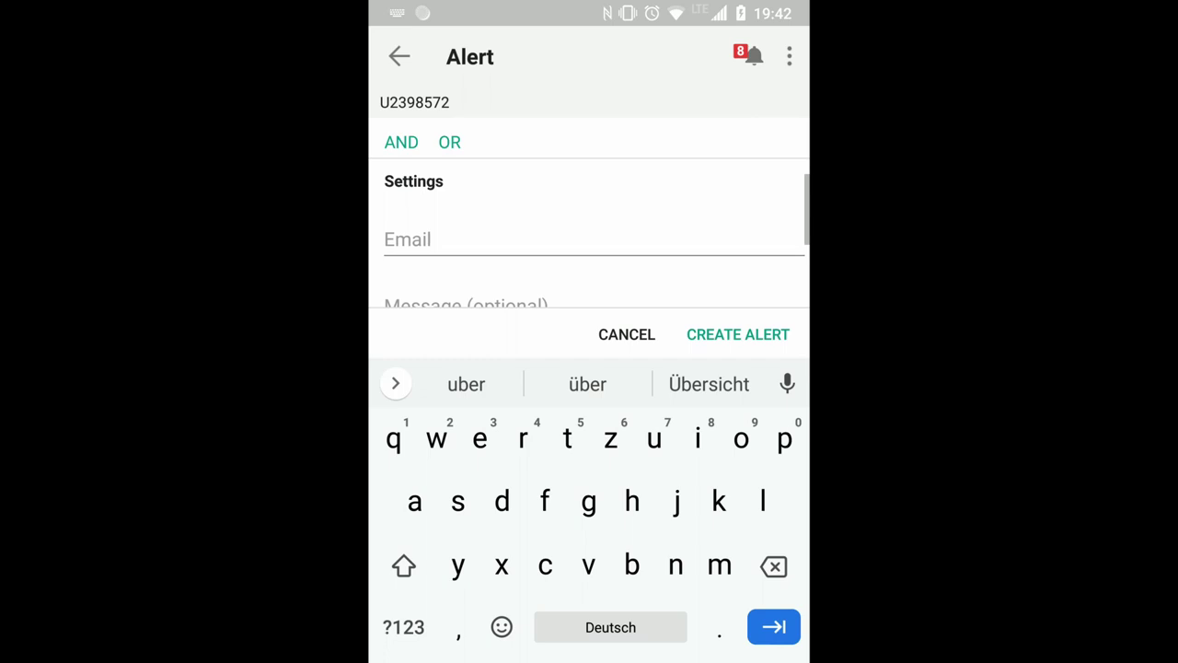
pyautogui.scroll(-2, 589, 239)
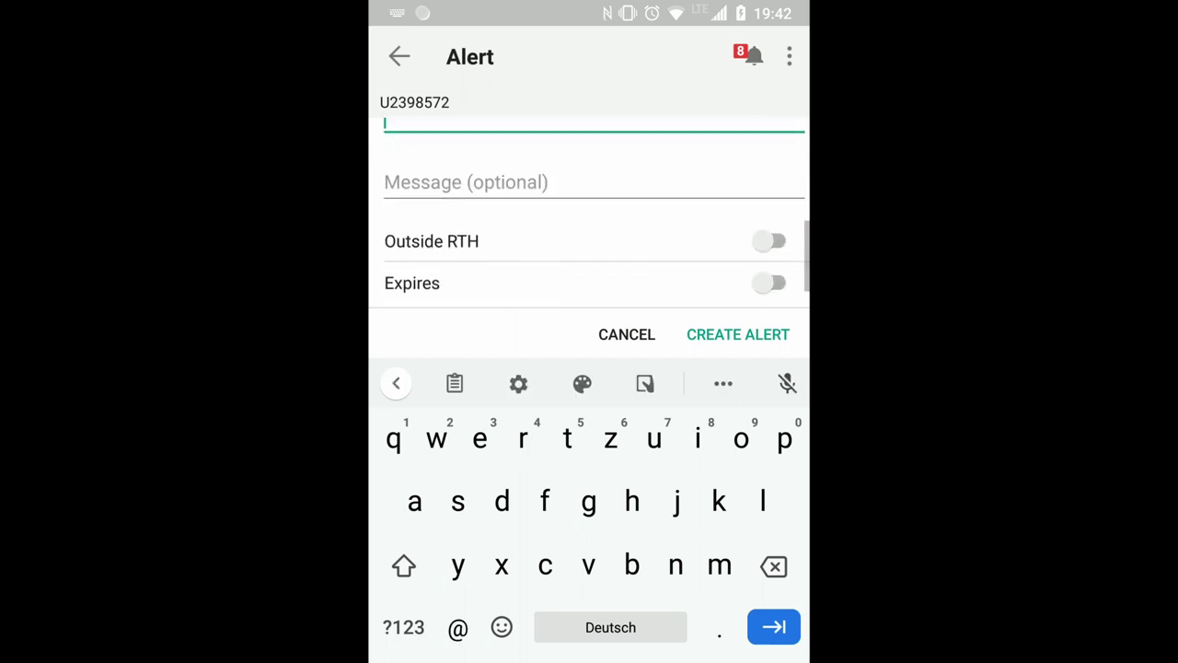
pyautogui.scroll(2, 589, 212)
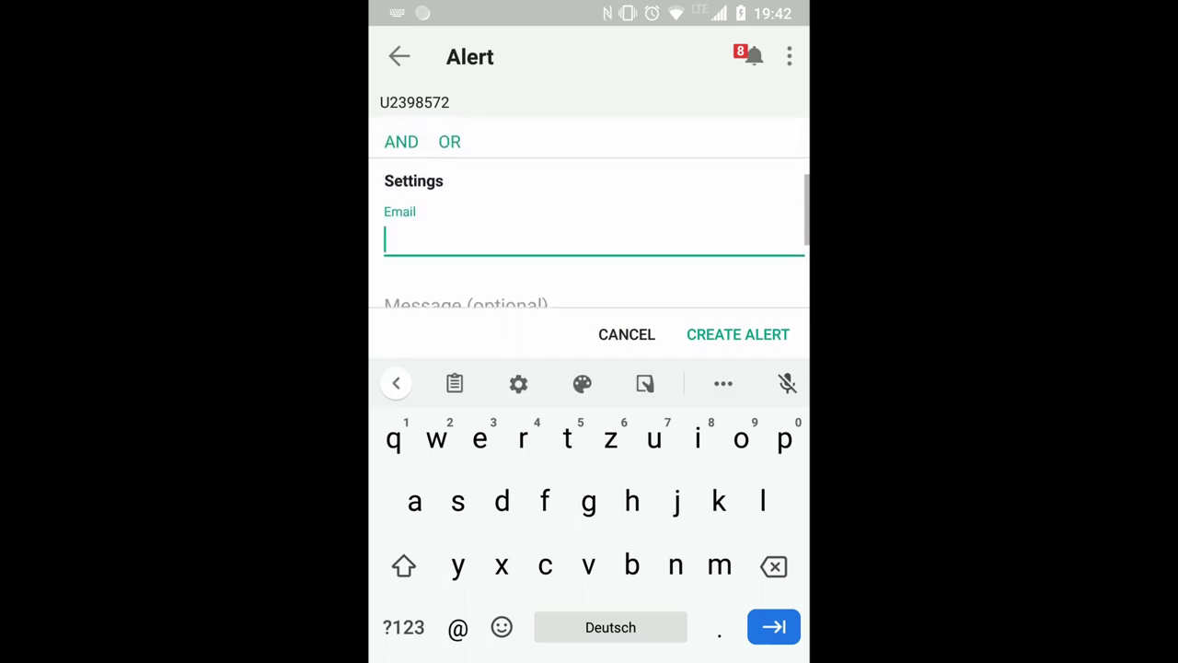
pyautogui.press('Tab')
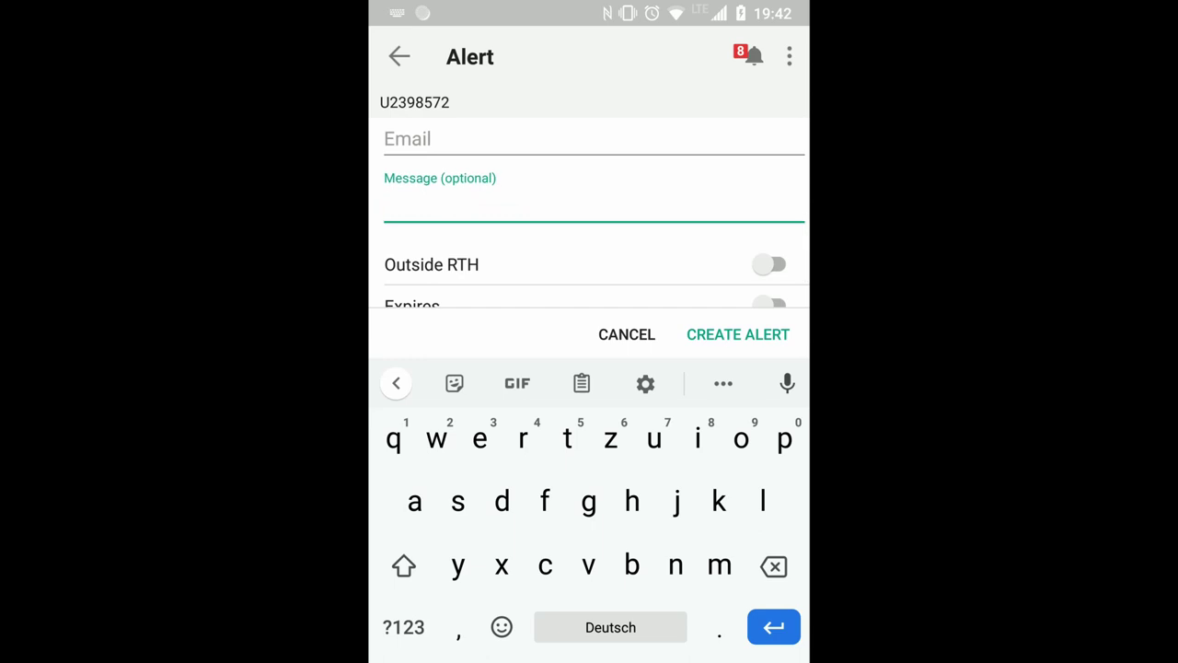
pyautogui.scroll(5, 589, 211)
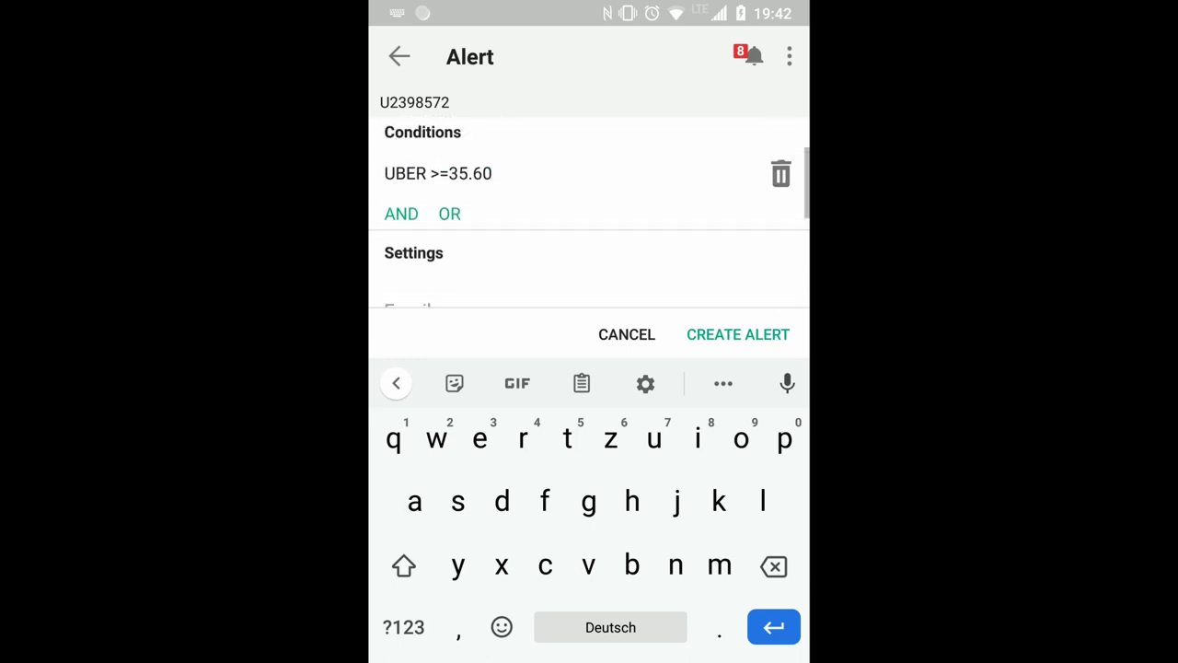
pyautogui.scroll(1, 589, 211)
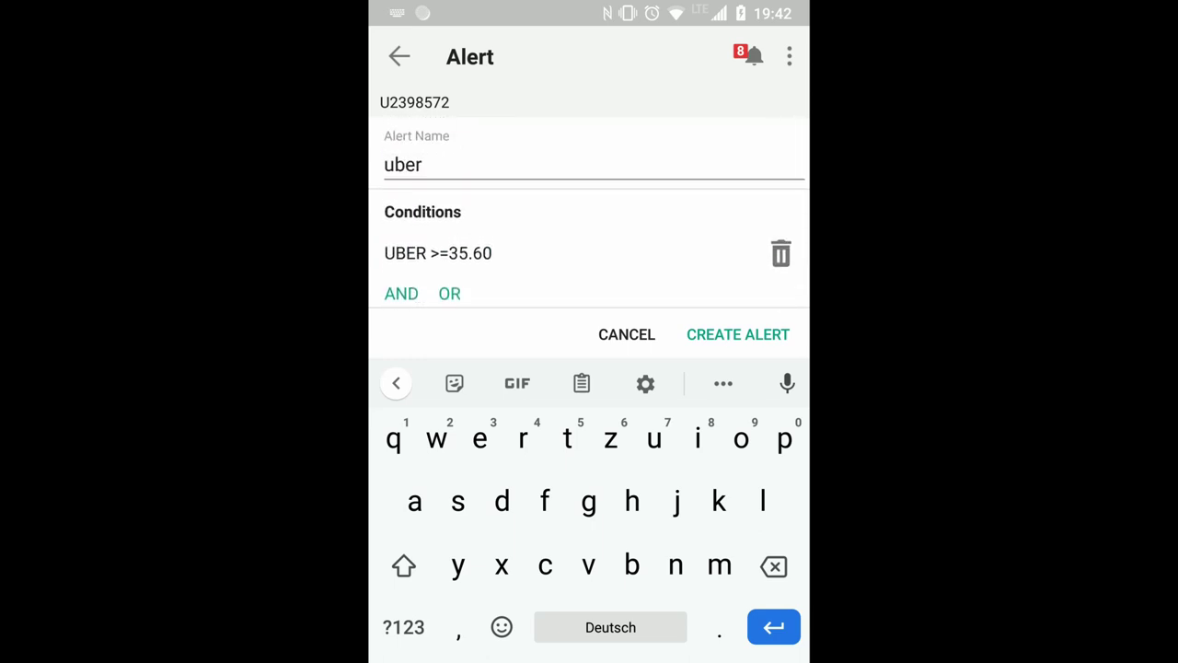
# - Dismiss the 'Alert has no e-mail' warning and discard the unsaved UBER alert
pyautogui.click(627, 334)
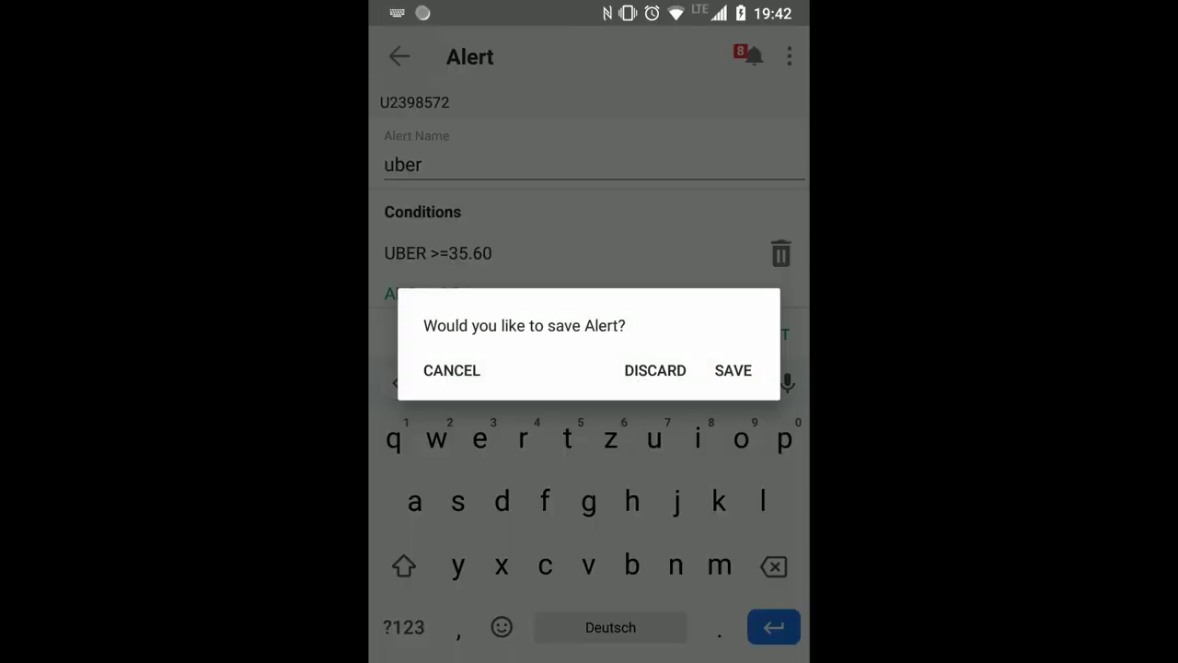
pyautogui.click(732, 370)
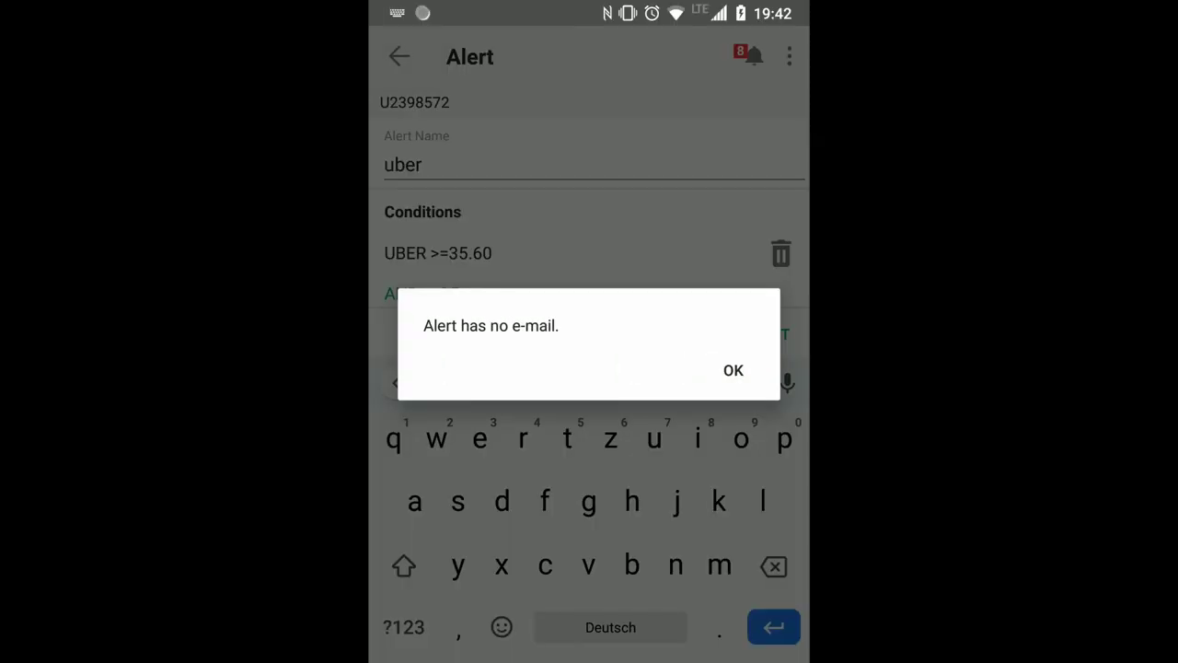
pyautogui.click(732, 370)
pyautogui.click(626, 334)
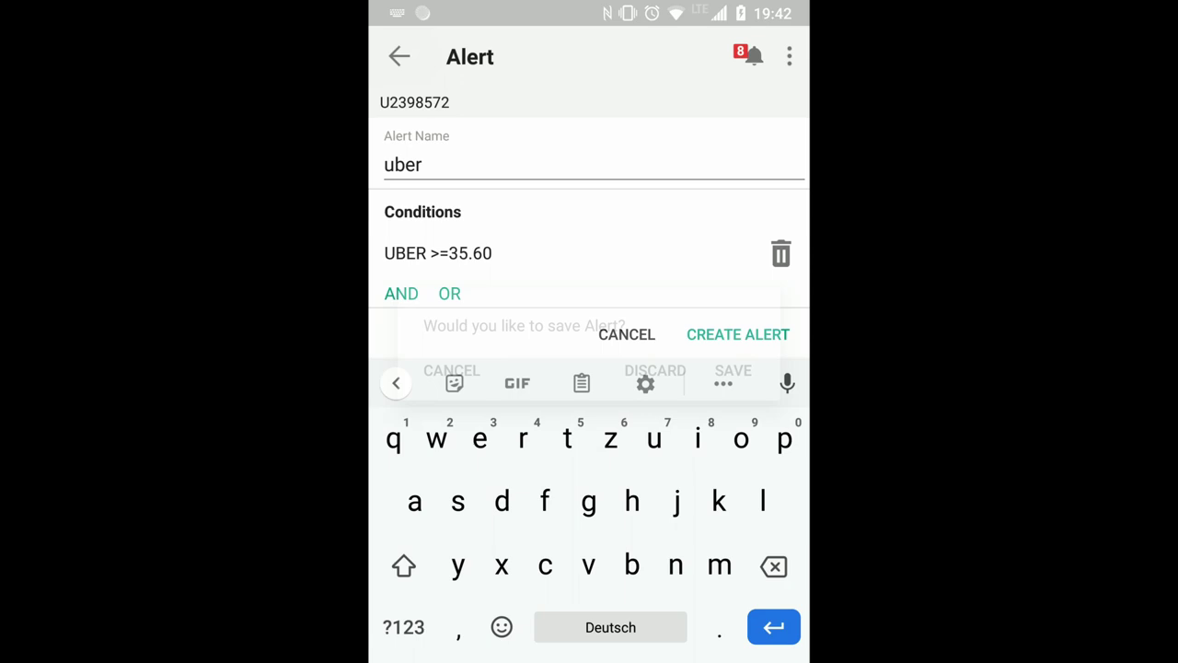
pyautogui.click(654, 368)
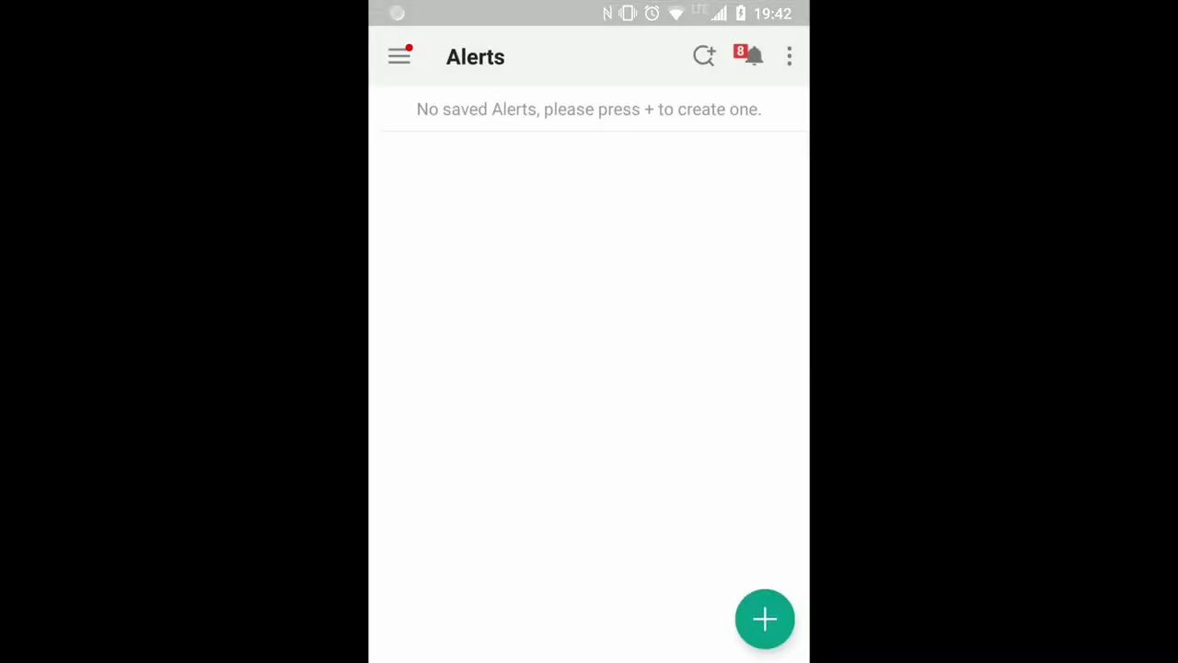
# - Open the side menu, scroll down to Configuration, Help and Log Out, then back up
pyautogui.click(398, 56)
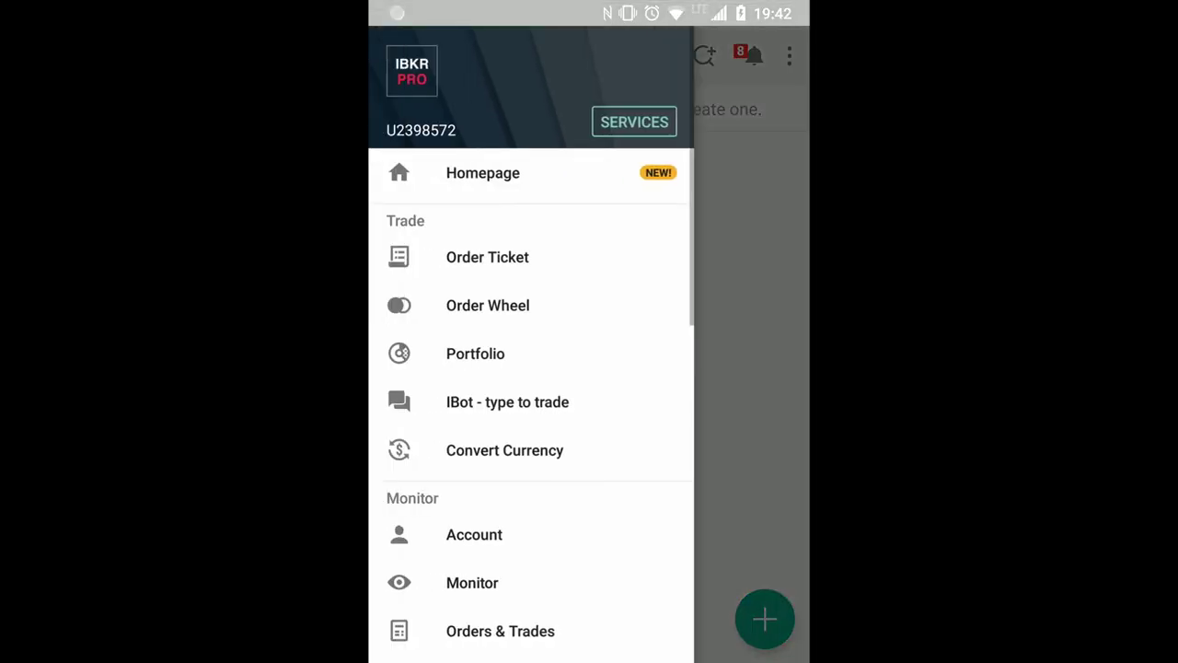
pyautogui.scroll(-5, 531, 368)
pyautogui.scroll(-3, 531, 368)
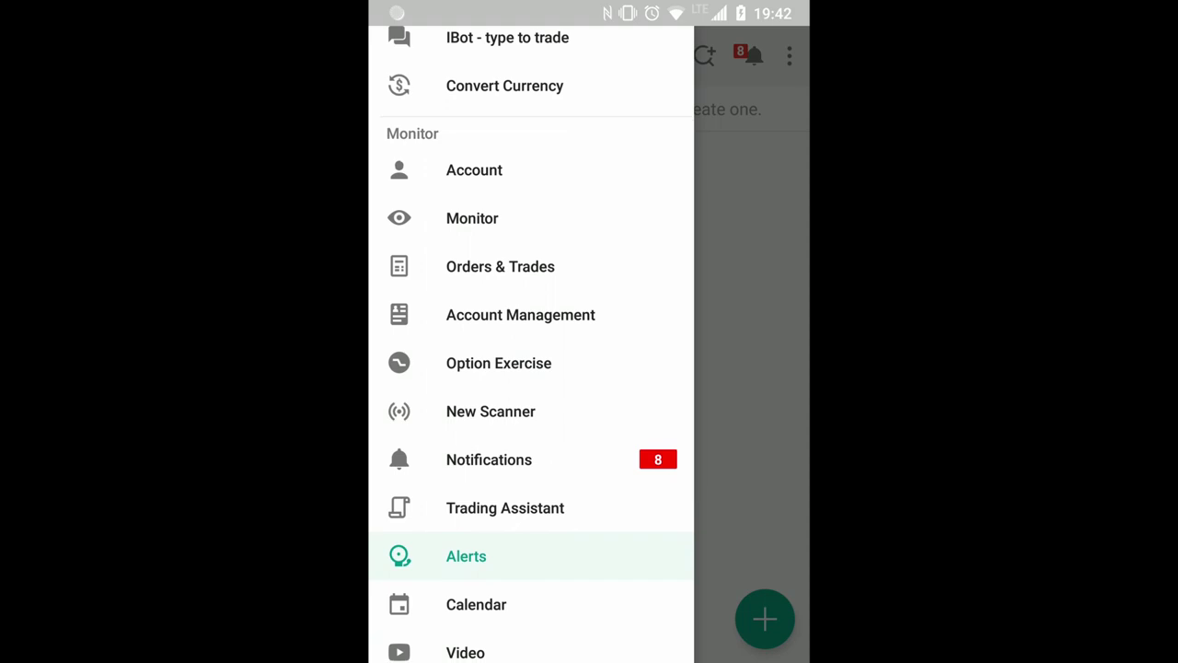
pyautogui.scroll(-2, 531, 368)
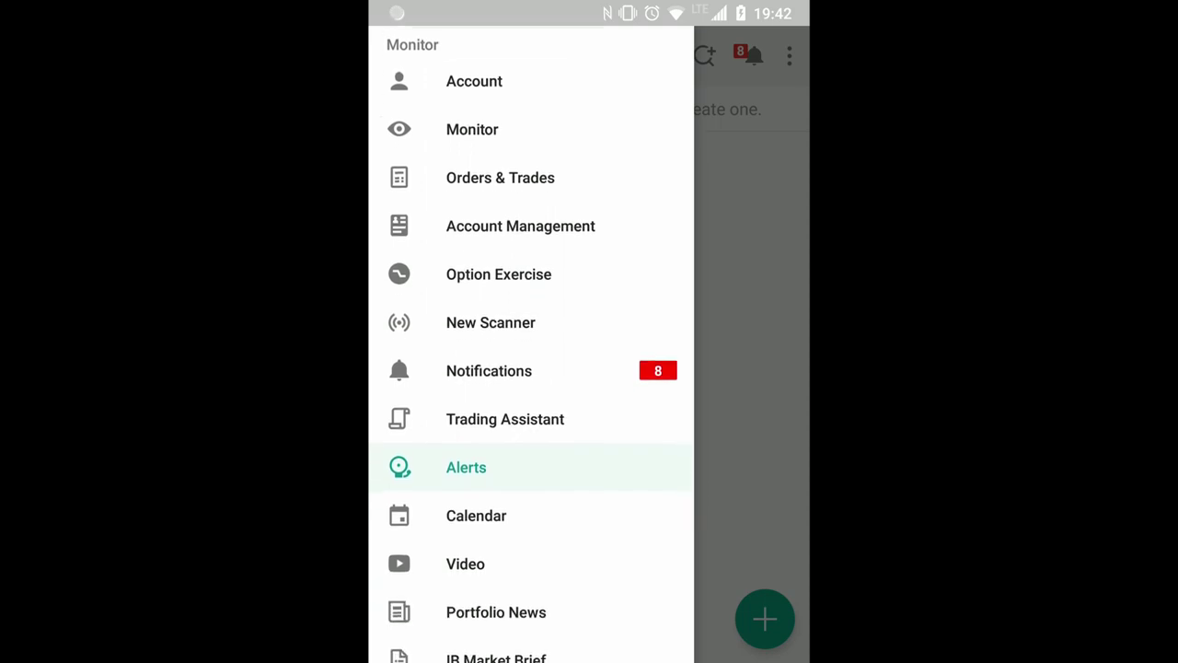
pyautogui.scroll(-5, 531, 368)
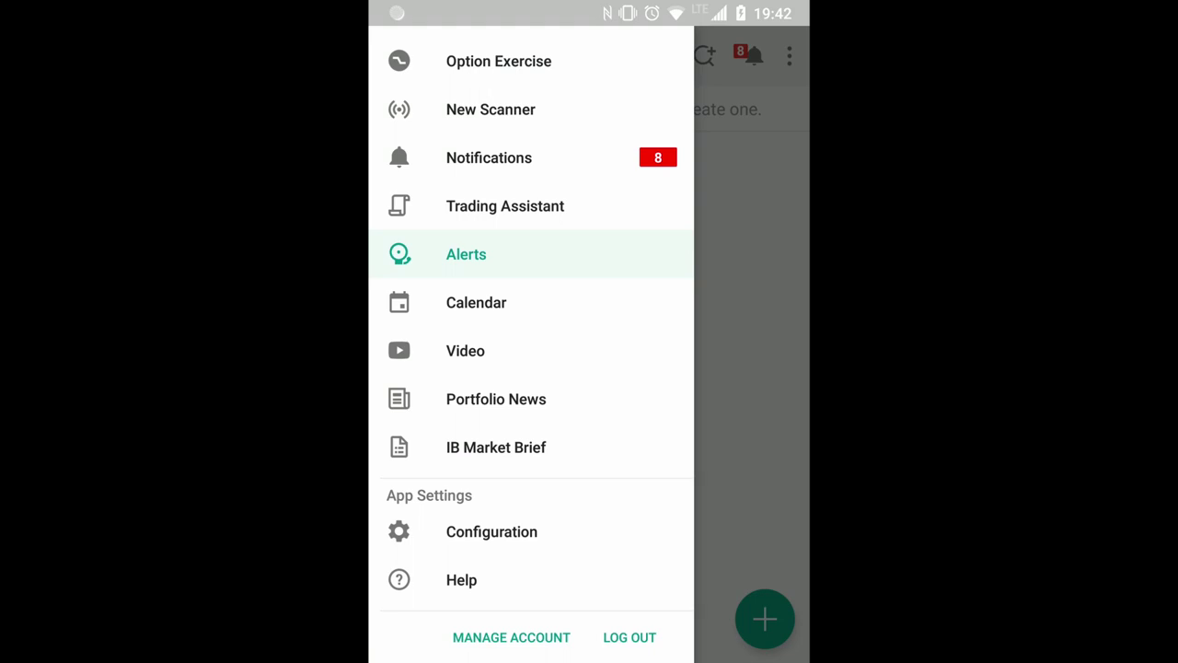
pyautogui.scroll(10, 531, 368)
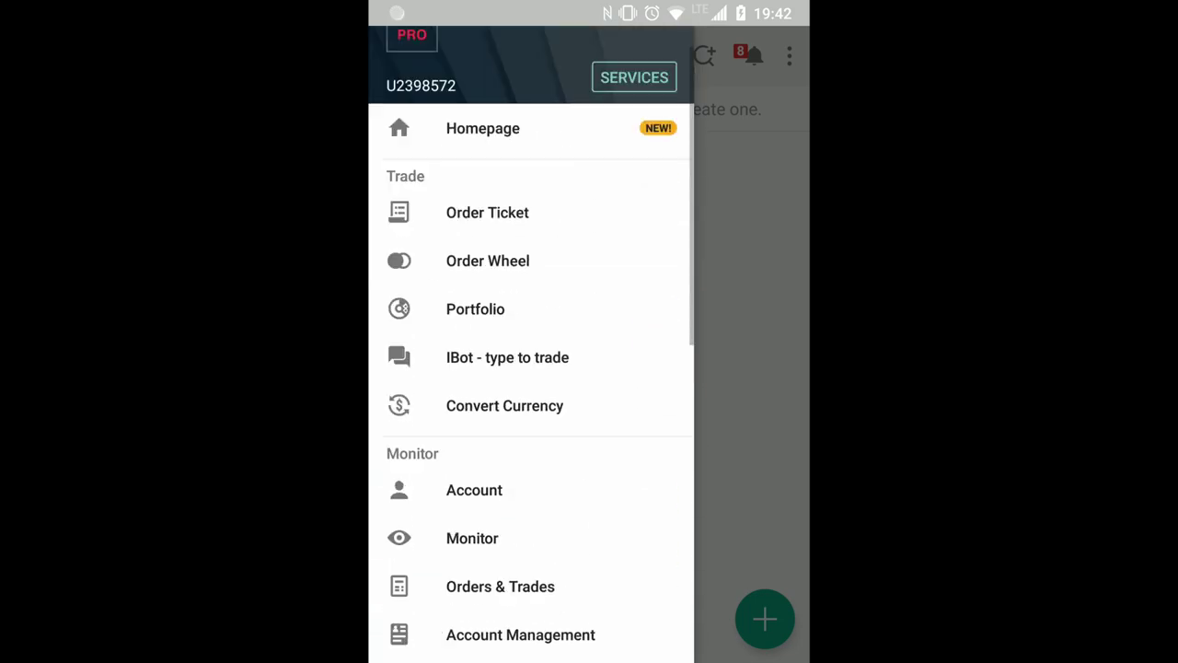